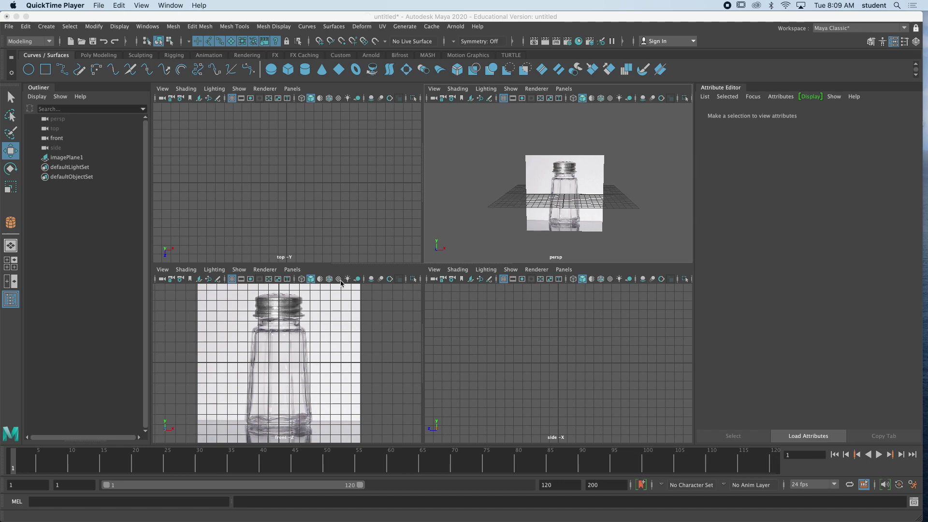
# - Maximize the front view with the shaker reference image selected and look up the image plane import options
pyautogui.click(302, 325)
pyautogui.press('space')
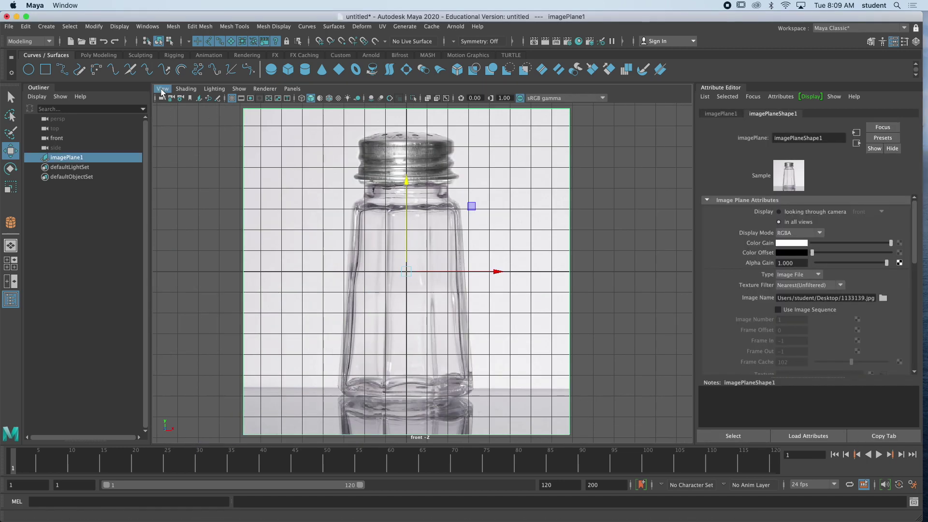
pyautogui.click(162, 89)
pyautogui.moveTo(186, 308)
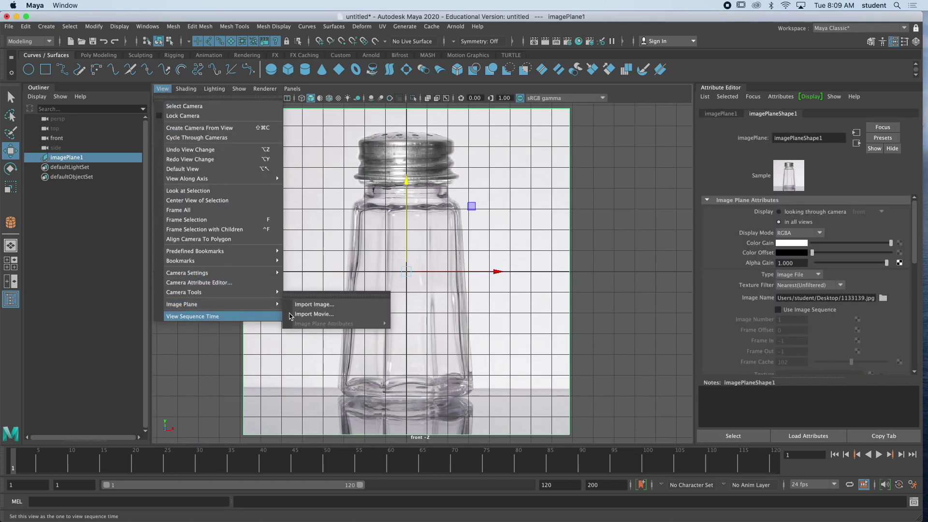
pyautogui.click(385, 212)
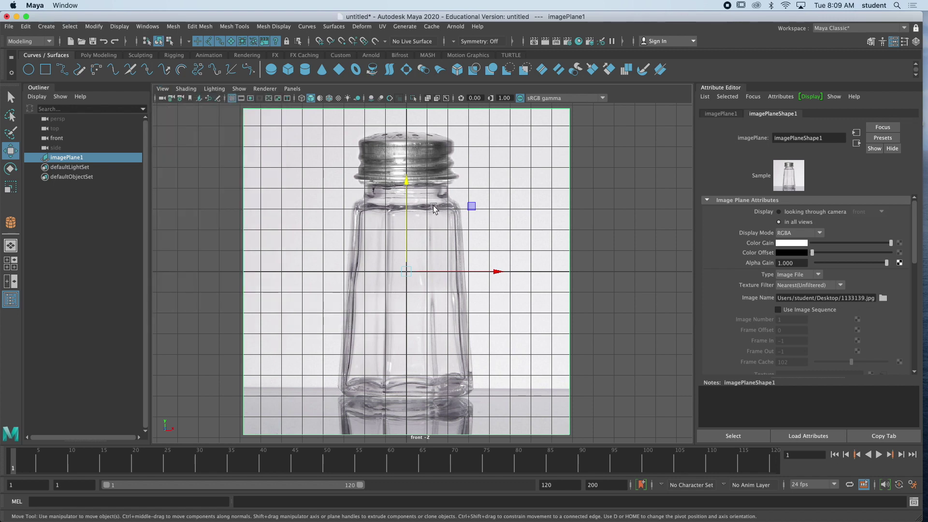
# - Start an EP curve in the front view at the centre of the lid's top and trace along its domed edge
pyautogui.scroll(-2, 431, 202)
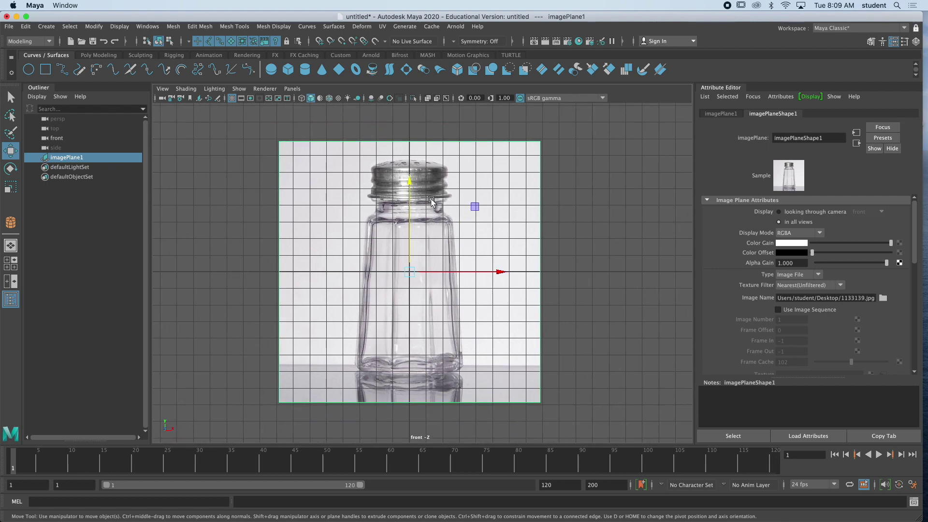
pyautogui.press('space')
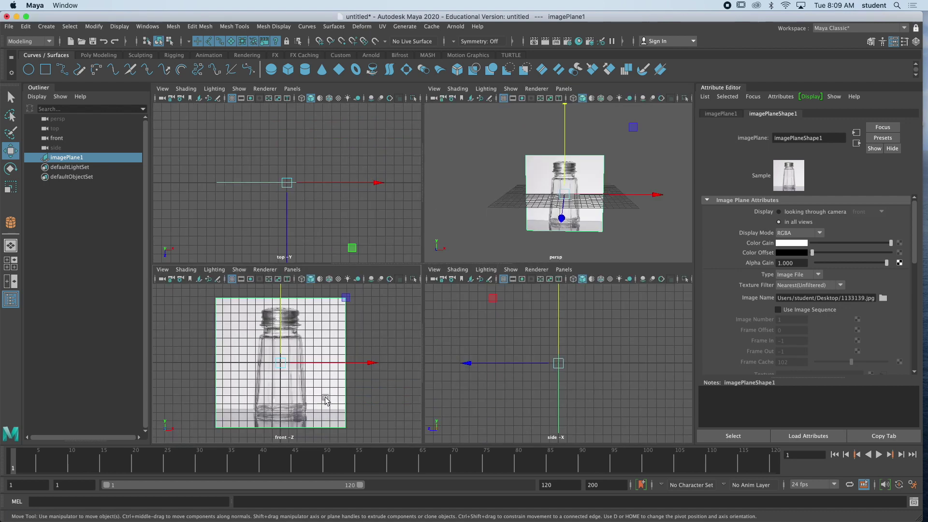
pyautogui.press('space')
pyautogui.scroll(3, 414, 218)
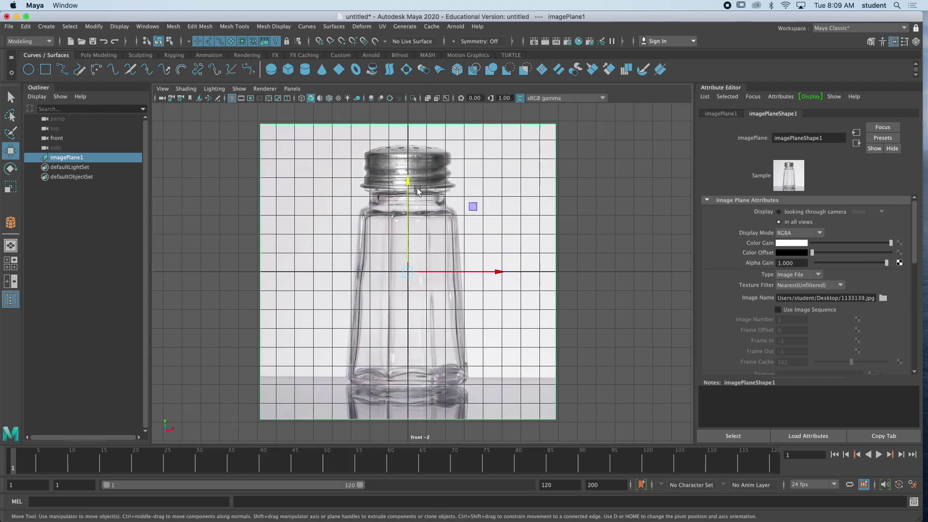
pyautogui.keyDown('alt'); pyautogui.moveTo(404, 216); pyautogui.dragTo(399, 260, button='middle'); pyautogui.keyUp('alt')
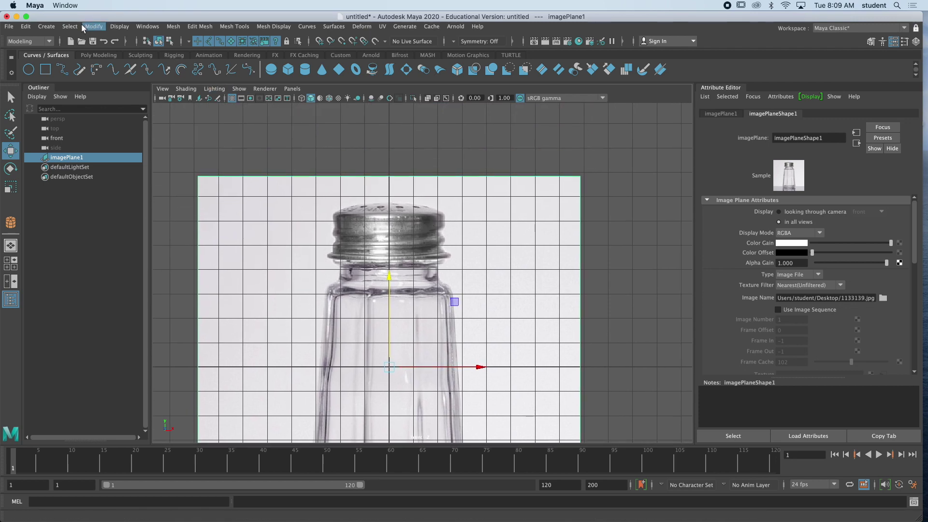
pyautogui.click(46, 27)
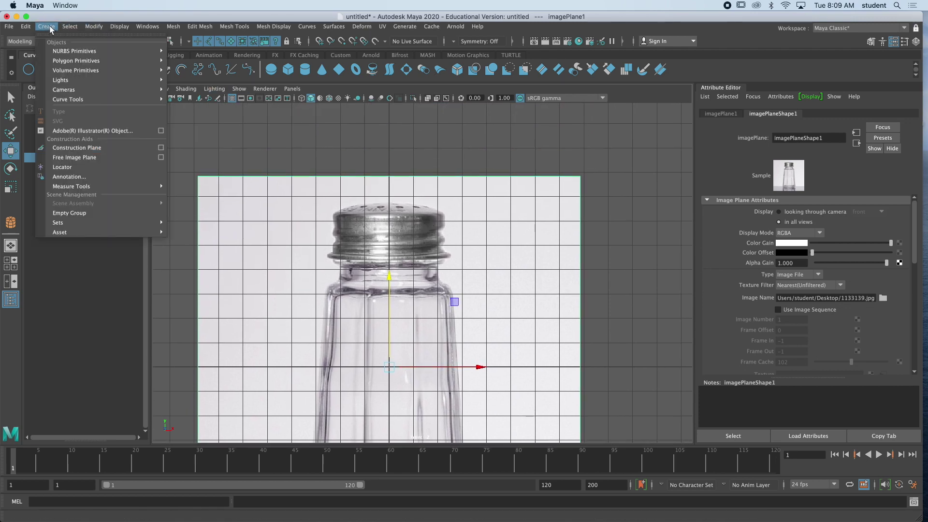
pyautogui.moveTo(63, 82)
pyautogui.moveTo(63, 99)
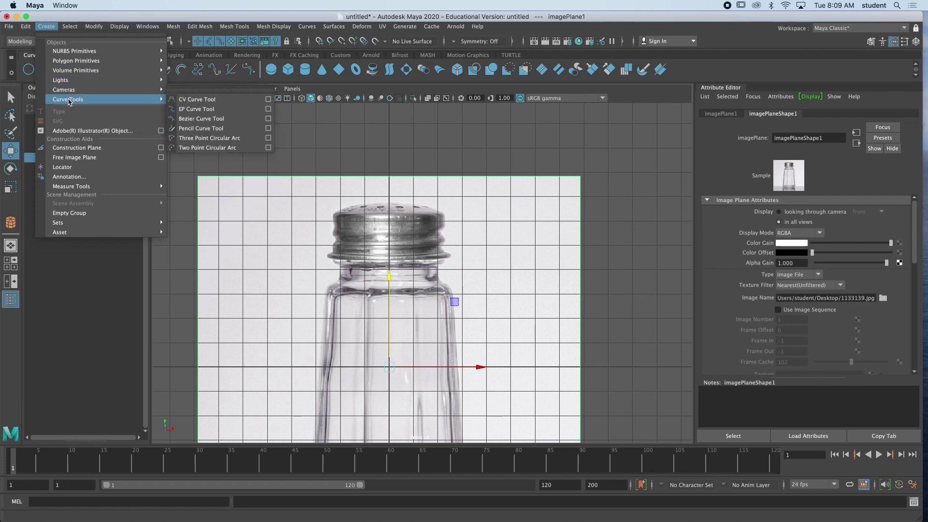
pyautogui.click(197, 108)
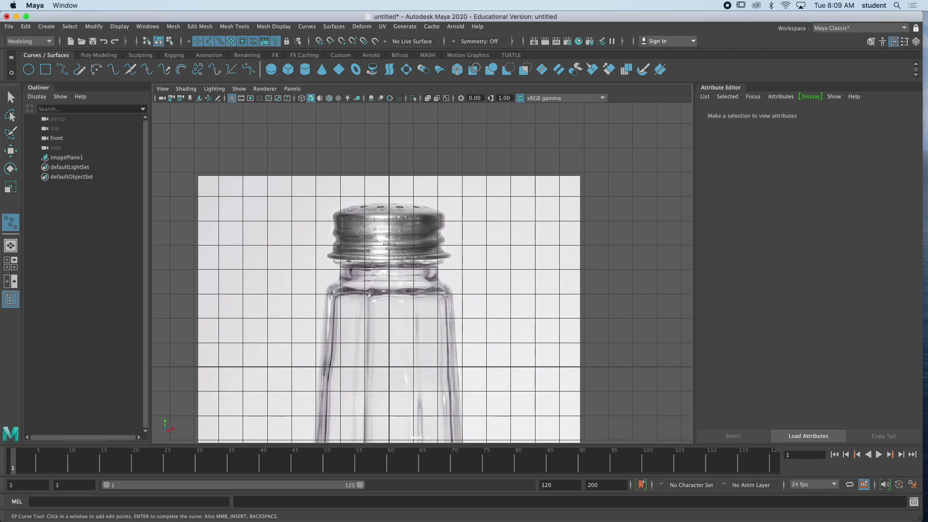
pyautogui.click(389, 203)
pyautogui.click(434, 208)
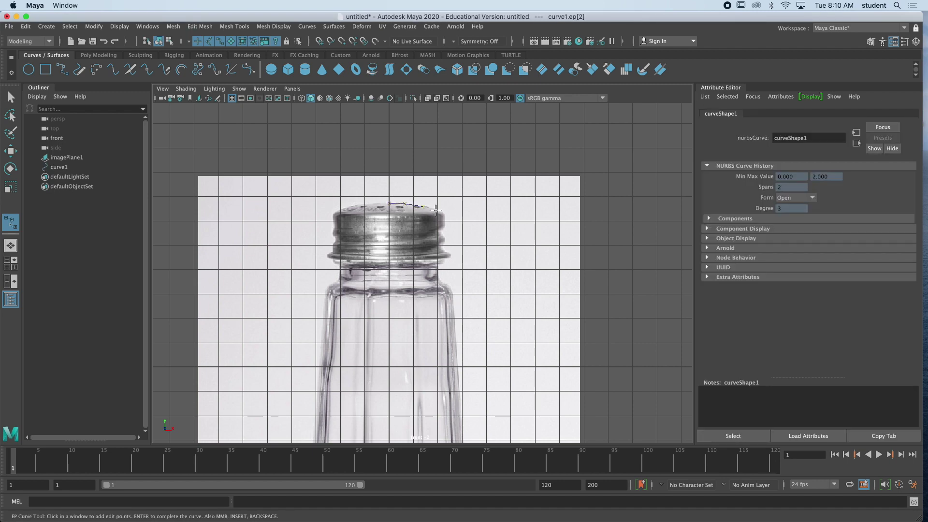
# - Continue the EP curve down the lid's ridged side, following each groove to the flared rim
pyautogui.click(444, 218)
pyautogui.click(443, 228)
pyautogui.click(440, 230)
pyautogui.click(443, 234)
pyautogui.click(445, 237)
pyautogui.click(444, 244)
pyautogui.click(442, 247)
pyautogui.click(447, 251)
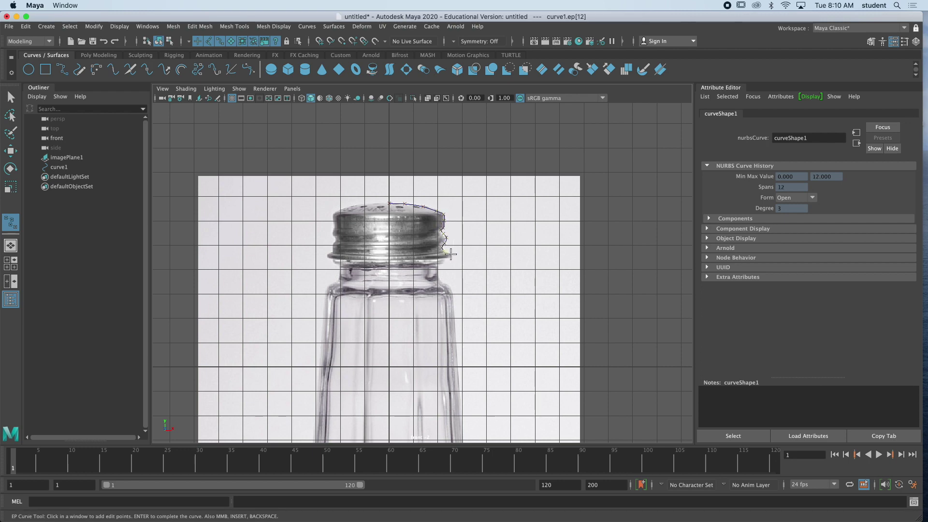
pyautogui.click(450, 257)
# - Undo the last two curve points and retrace the outer tip and underside of the lid's flared rim
pyautogui.scroll(5, 438, 240)
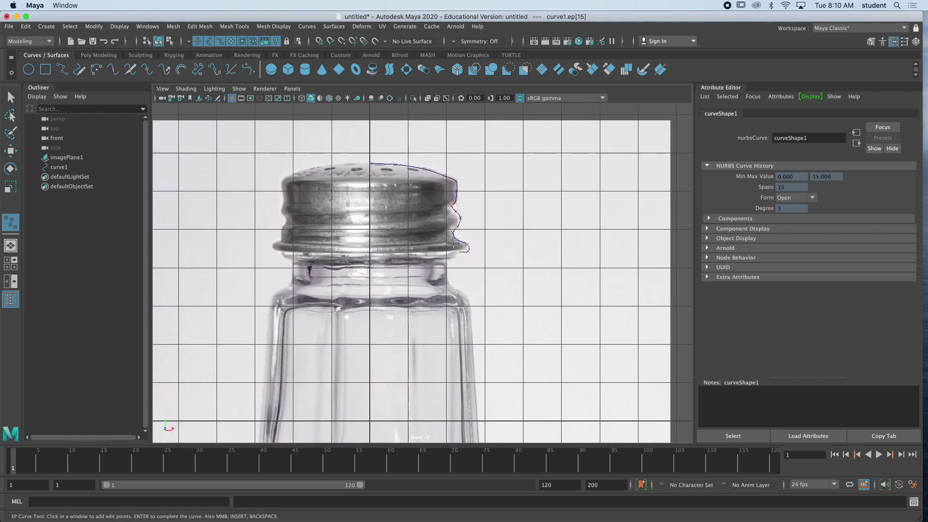
pyautogui.press('z')
pyautogui.press('z')
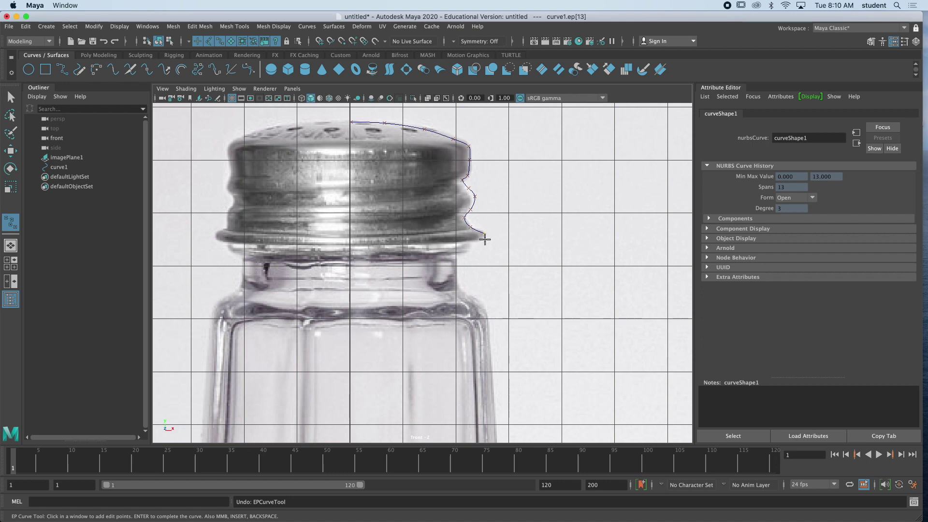
pyautogui.click(477, 242)
pyautogui.click(443, 243)
pyautogui.press('z')
pyautogui.click(469, 243)
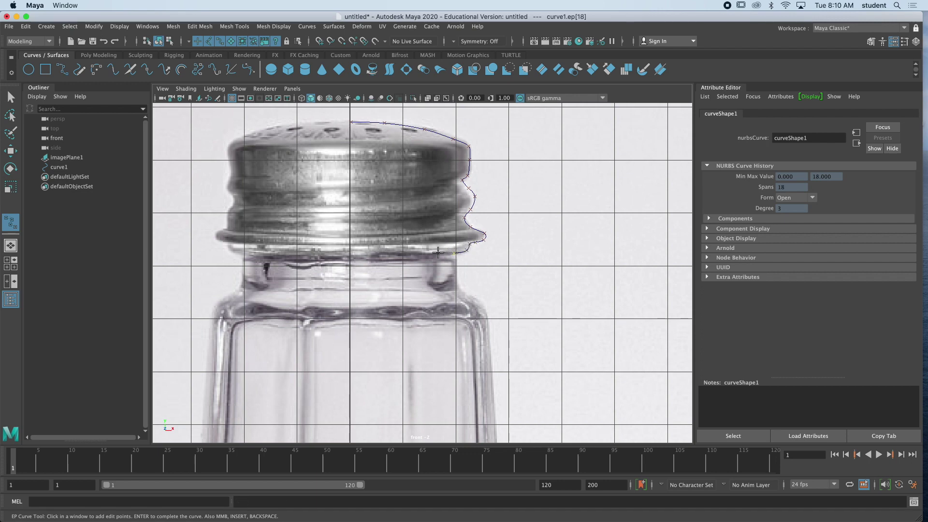
# - Extend the curve along the lid's bottom edge to the vertical centre line and complete it
pyautogui.click(437, 252)
pyautogui.click(408, 256)
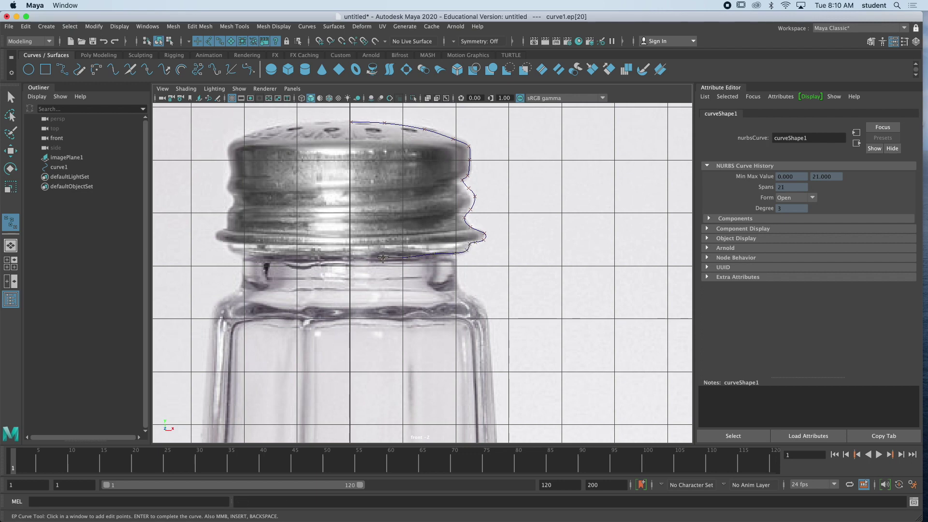
pyautogui.click(383, 258)
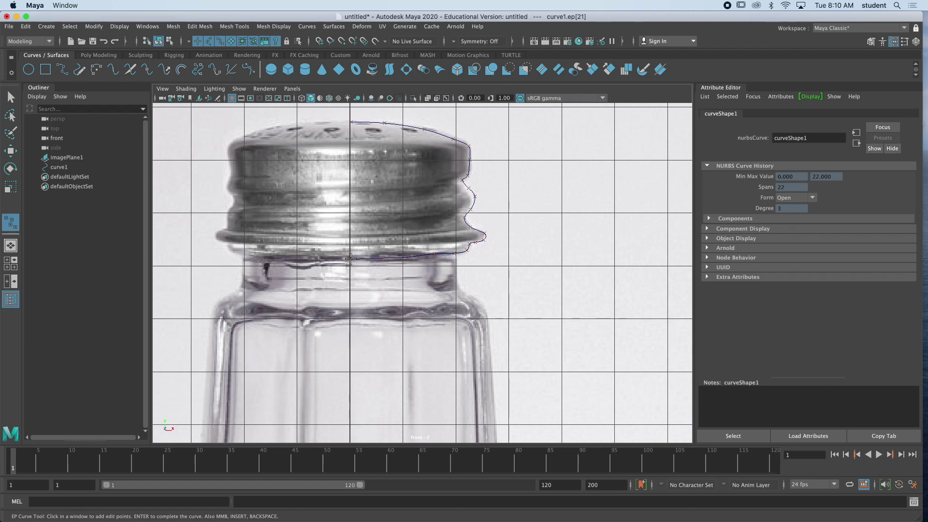
pyautogui.click(350, 258)
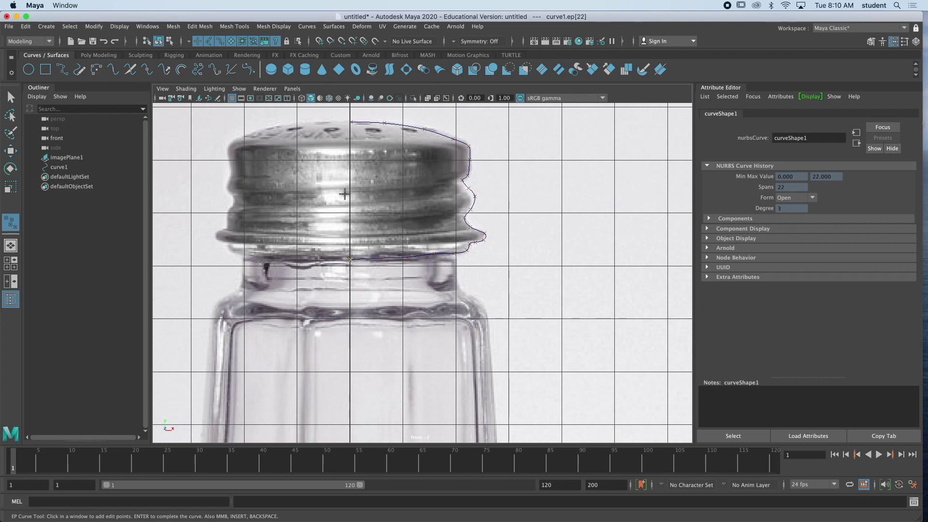
pyautogui.press('Return')
pyautogui.press('w')
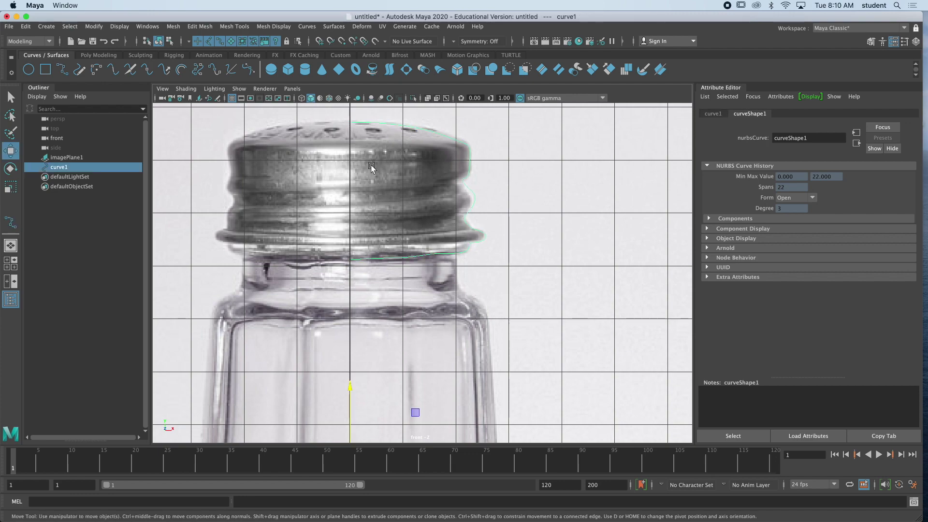
# - Open the Revolve options for the lid profile curve in the perspective view and reset them to their defaults
pyautogui.press('space')
pyautogui.press('space')
pyautogui.keyDown('alt'); pyautogui.moveTo(520, 213); pyautogui.dragTo(501, 207); pyautogui.keyUp('alt')
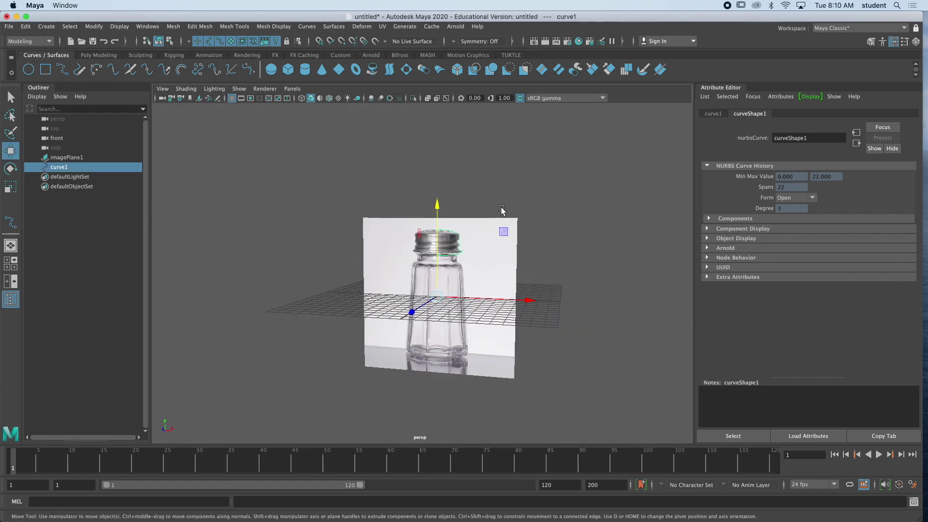
pyautogui.click(333, 26)
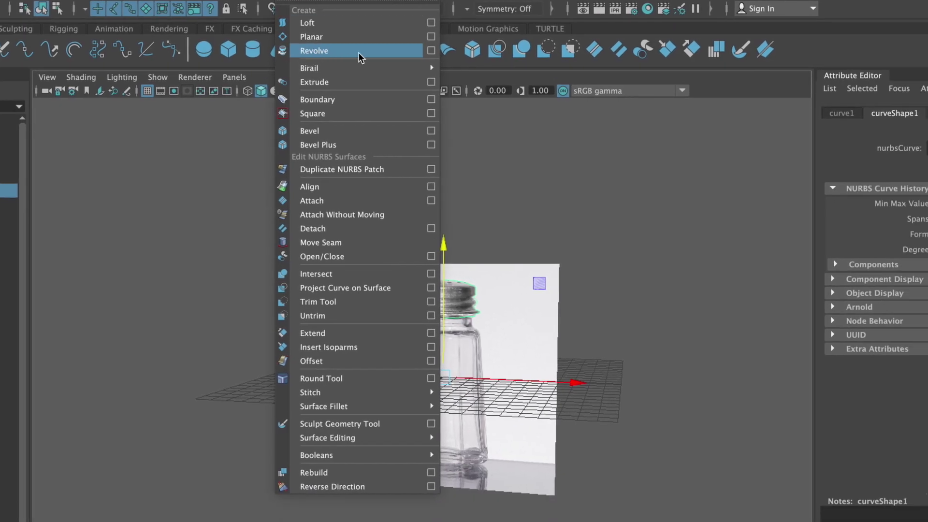
pyautogui.click(387, 52)
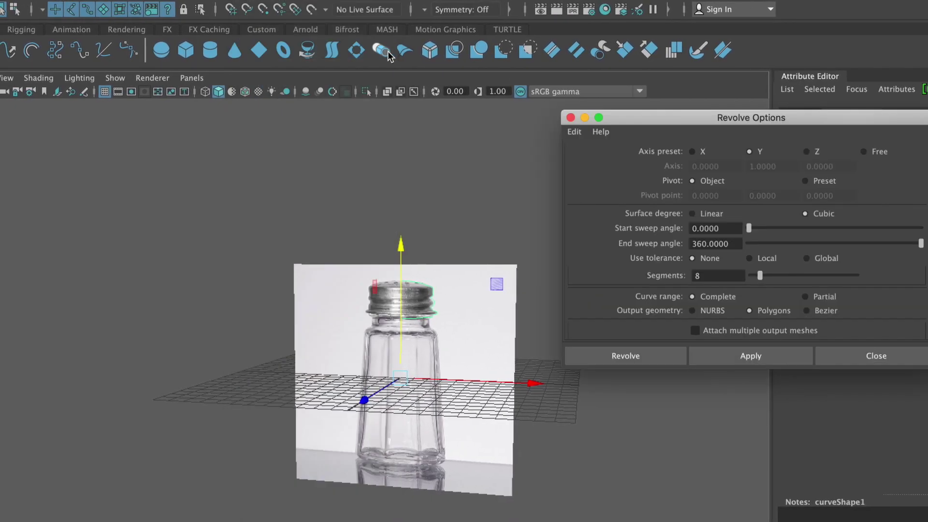
pyautogui.click(557, 126)
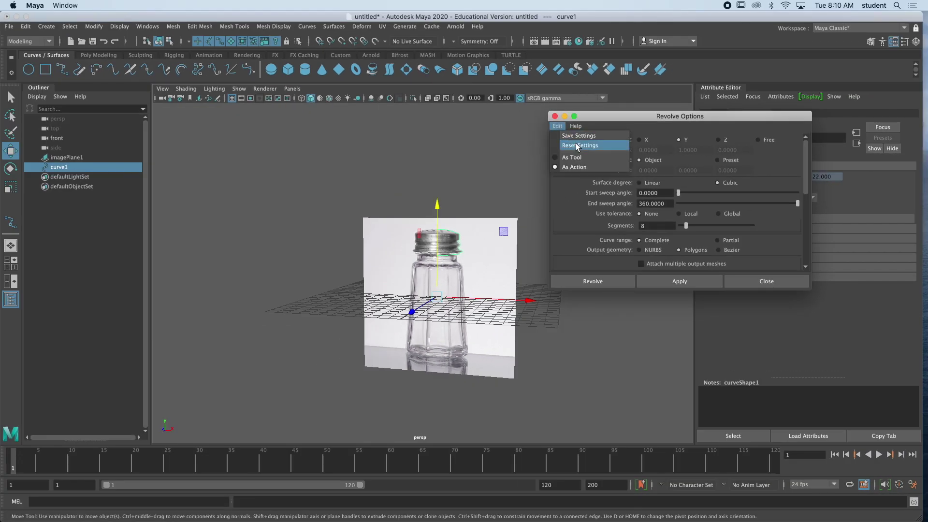
pyautogui.click(579, 147)
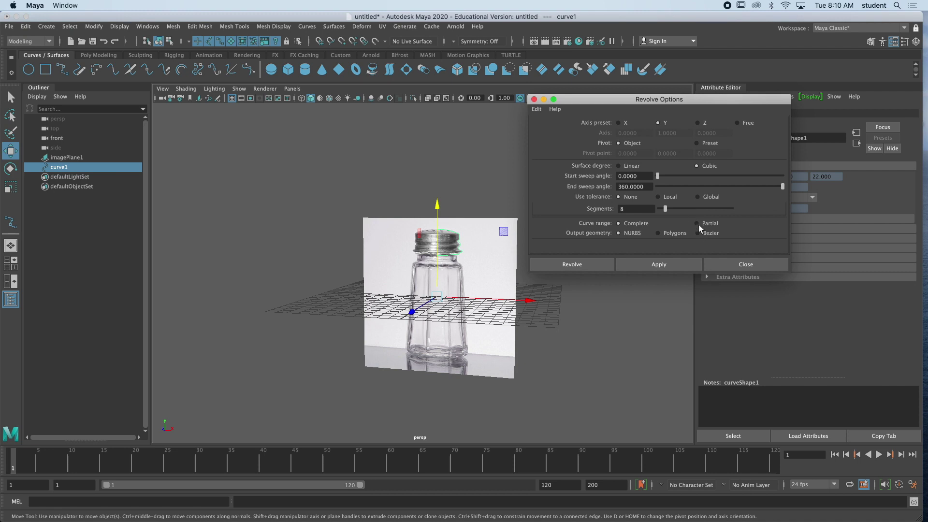
# - Revolve the lid profile around Y as polygons, using quads and the Count tessellation method with a count of 2000
pyautogui.click(658, 233)
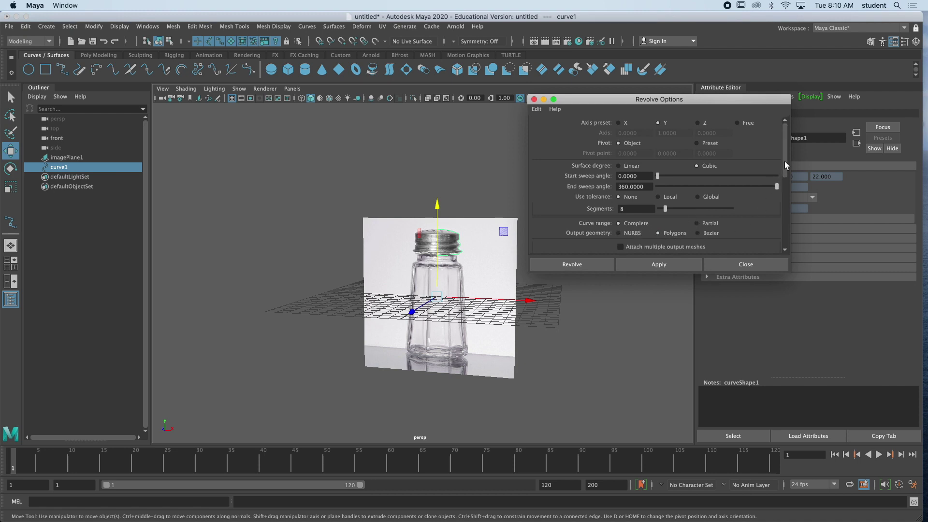
pyautogui.moveTo(784, 160); pyautogui.dragTo(784, 193)
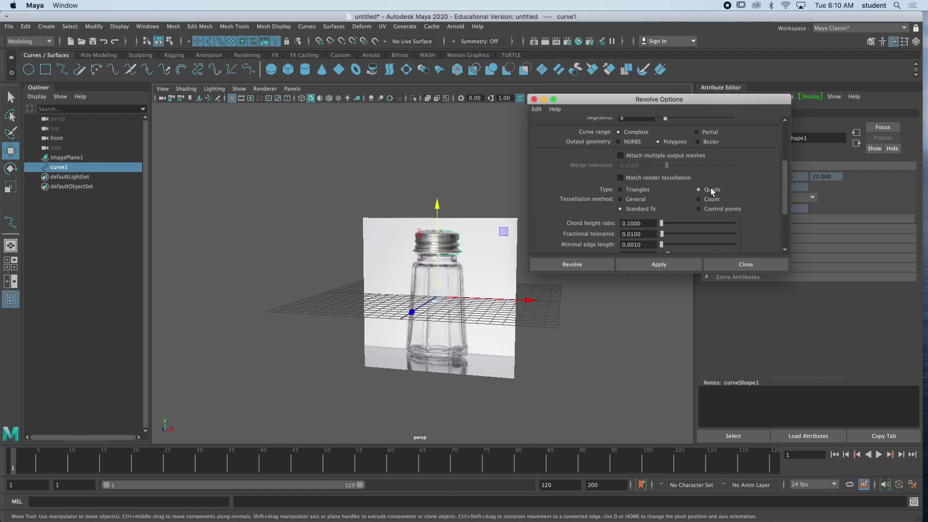
pyautogui.moveTo(785, 192); pyautogui.dragTo(784, 201)
pyautogui.click(698, 177)
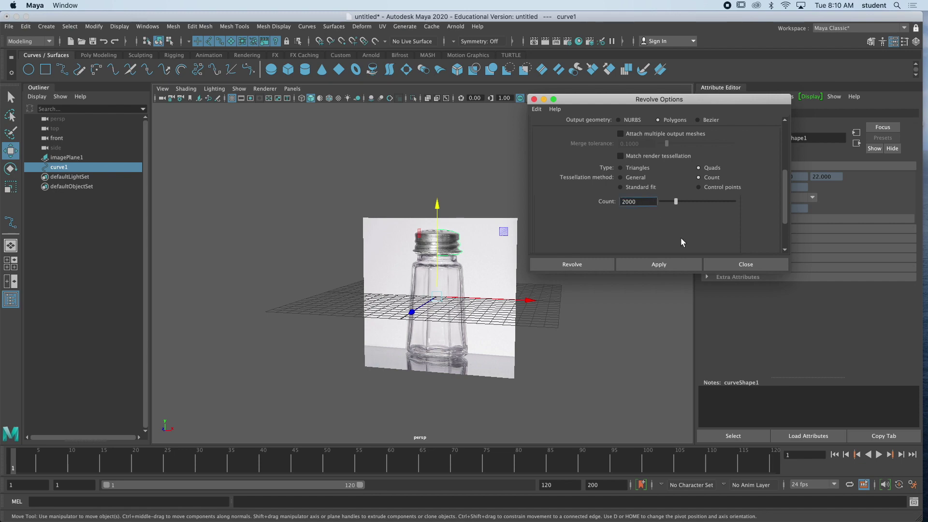
pyautogui.click(569, 264)
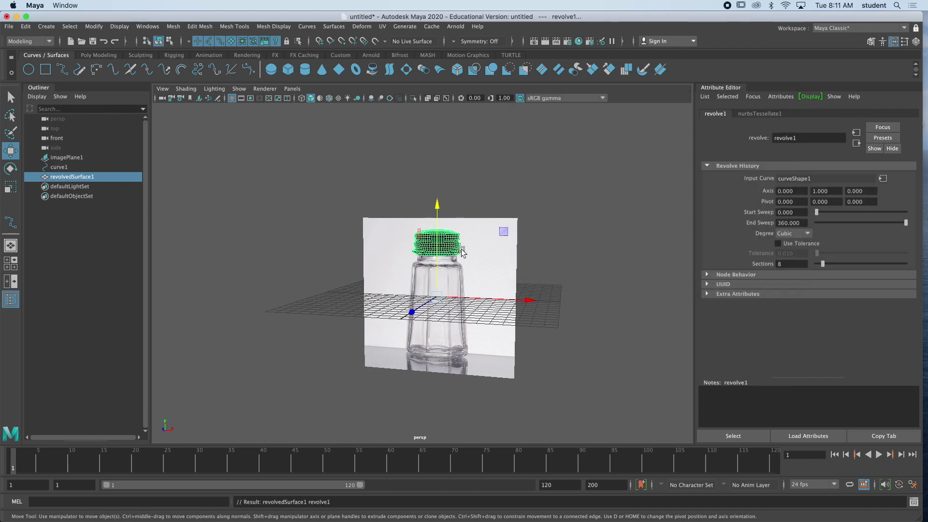
# - Select the revolved lid mesh in the perspective view and turn on two-sided lighting
pyautogui.press('space')
pyautogui.press('space')
pyautogui.moveTo(534, 197)
pyautogui.keyDown('alt'); pyautogui.mouseDown()
pyautogui.moveTo(500, 211)
pyautogui.moveTo(557, 175)
pyautogui.moveTo(518, 184)
pyautogui.moveTo(517, 202)
pyautogui.mouseUp(); pyautogui.keyUp('alt')
pyautogui.scroll(6, 493, 211)
pyautogui.click(562, 130)
pyautogui.click(468, 188)
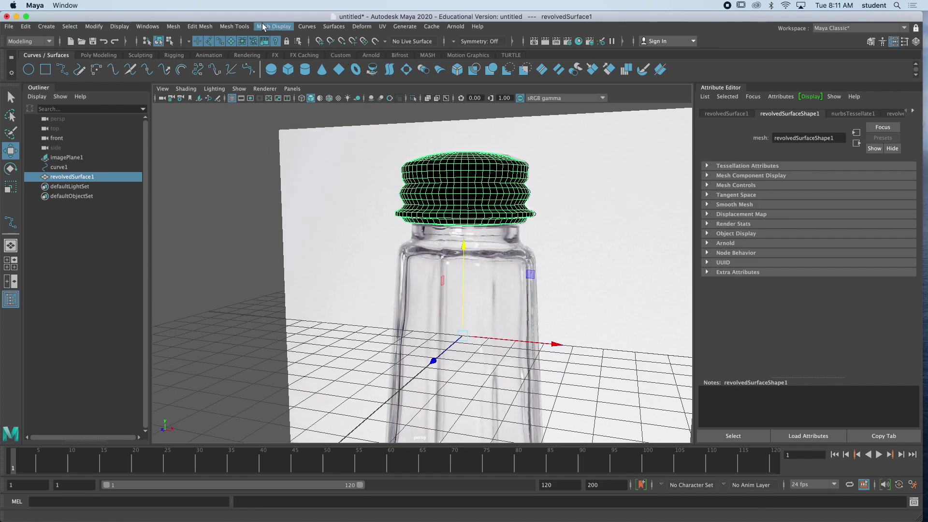
pyautogui.keyDown('alt'); pyautogui.moveTo(451, 169); pyautogui.dragTo(461, 181); pyautogui.keyUp('alt')
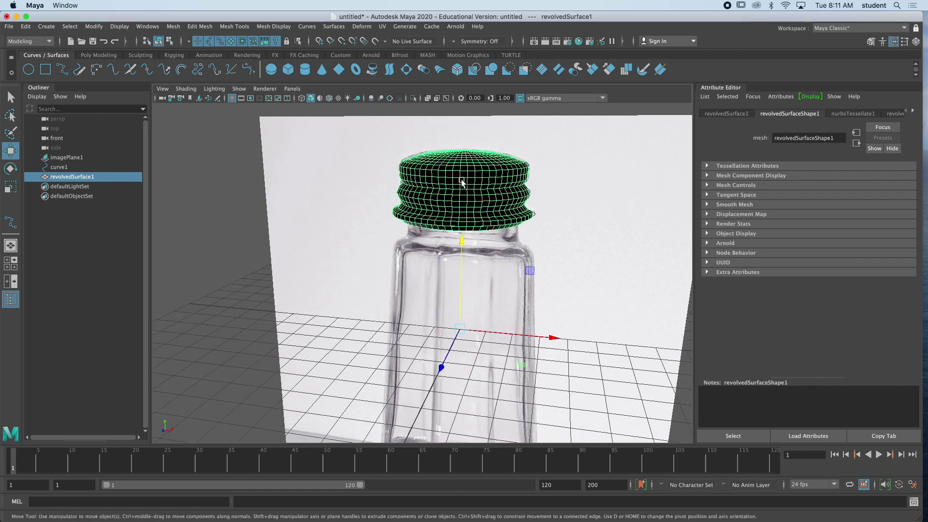
pyautogui.click(214, 89)
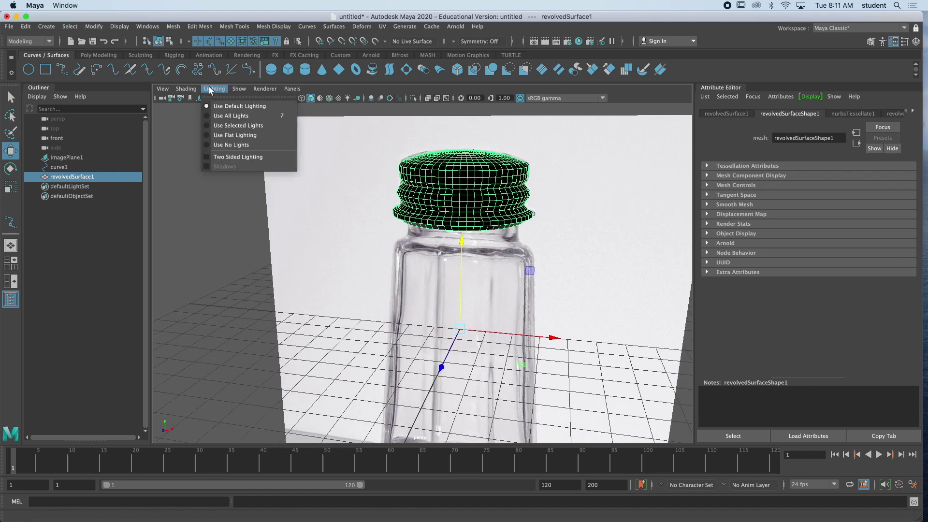
pyautogui.click(231, 157)
# - Examine the revolved lid from several angles against the shaker reference image
pyautogui.keyDown('alt'); pyautogui.moveTo(239, 193); pyautogui.dragTo(193, 196); pyautogui.keyUp('alt')
pyautogui.click(241, 190)
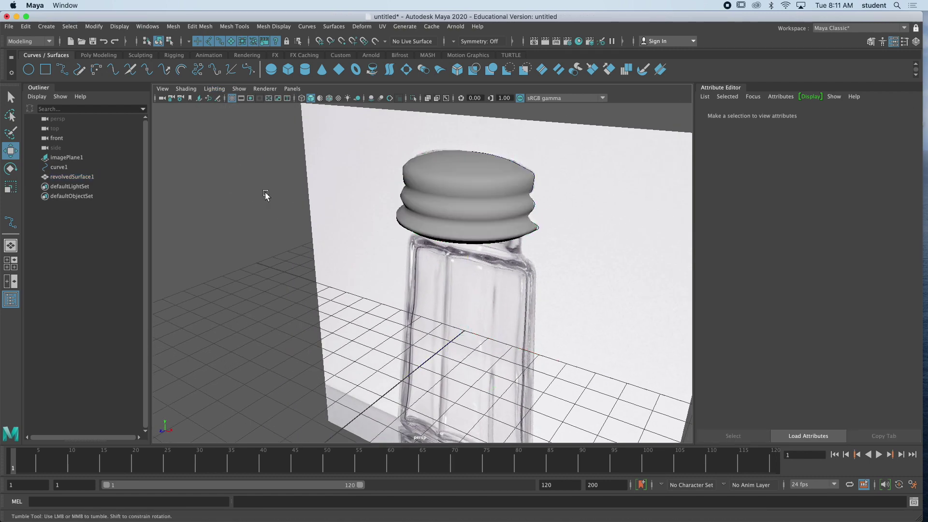
pyautogui.keyDown('alt'); pyautogui.moveTo(265, 194); pyautogui.dragTo(339, 191); pyautogui.keyUp('alt')
pyautogui.click(422, 184)
pyautogui.keyDown('alt'); pyautogui.moveTo(422, 184); pyautogui.dragTo(447, 179); pyautogui.keyUp('alt')
pyautogui.scroll(-3, 452, 180)
pyautogui.keyDown('alt'); pyautogui.moveTo(460, 182); pyautogui.dragTo(416, 161, button='middle'); pyautogui.keyUp('alt')
pyautogui.keyDown('alt'); pyautogui.moveTo(416, 161); pyautogui.dragTo(406, 163); pyautogui.keyUp('alt')
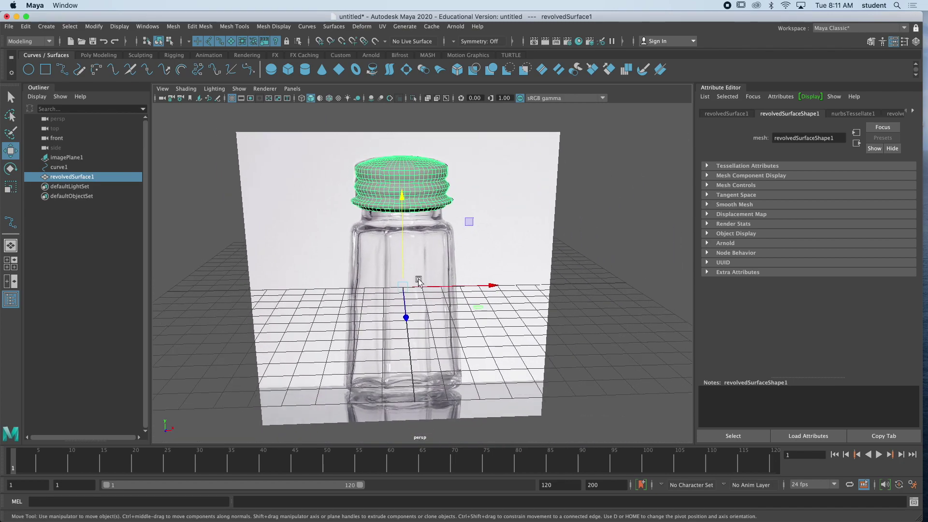
pyautogui.keyDown('alt'); pyautogui.moveTo(424, 273); pyautogui.dragTo(413, 218, button='middle'); pyautogui.keyUp('alt')
pyautogui.scroll(5, 412, 221)
pyautogui.scroll(-7, 412, 224)
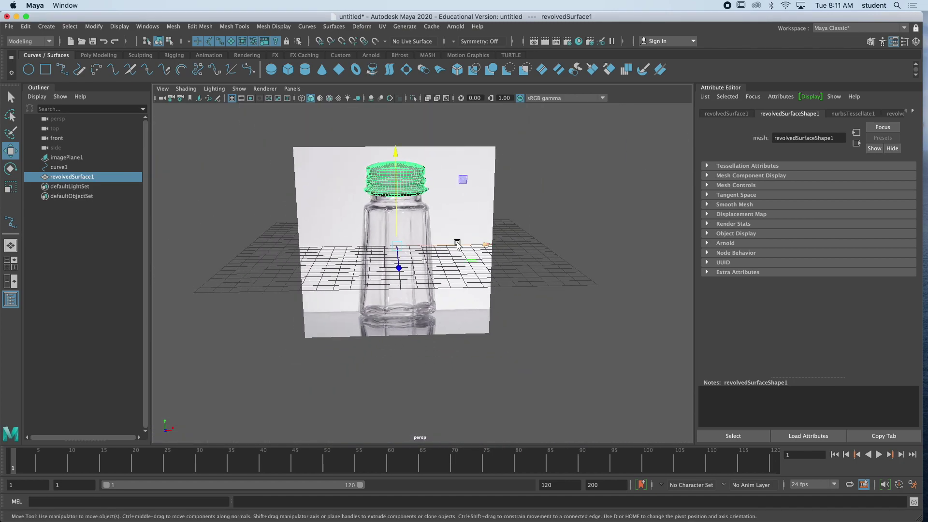
pyautogui.keyDown('alt'); pyautogui.moveTo(455, 245); pyautogui.dragTo(412, 228); pyautogui.keyUp('alt')
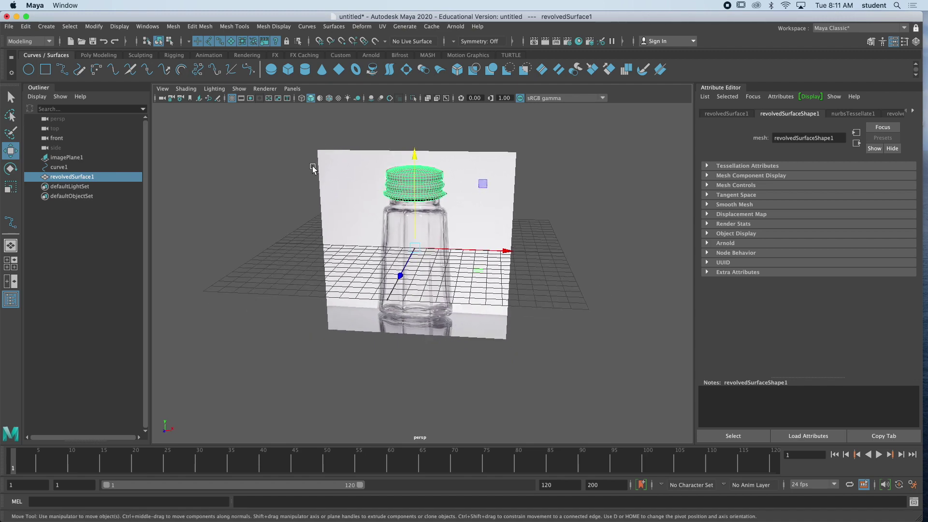
# - Create a polygon cylinder beside the reference image, with a radius of about 2.5 and a height of about 6.1
pyautogui.click(48, 27)
pyautogui.moveTo(97, 61)
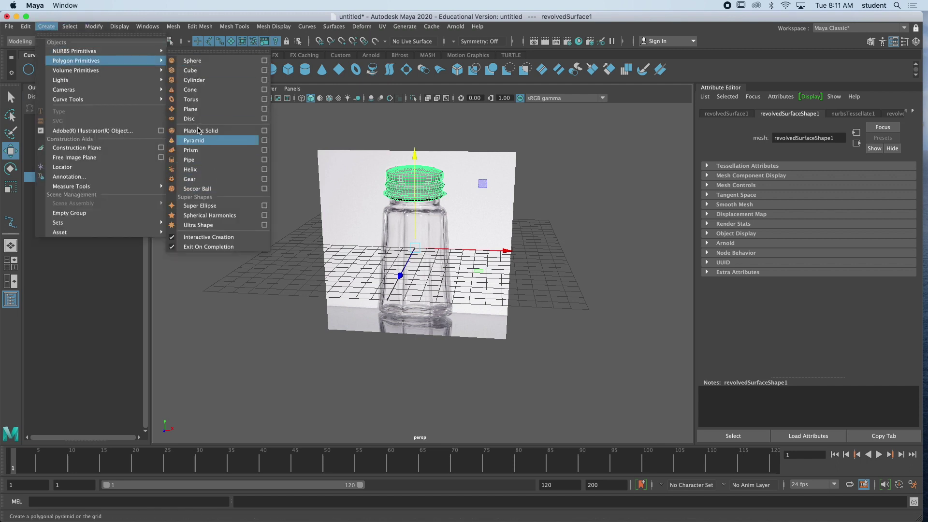
pyautogui.click(195, 79)
pyautogui.moveTo(420, 304); pyautogui.dragTo(462, 309)
pyautogui.moveTo(424, 270); pyautogui.dragTo(469, 219)
# - Move the cylinder onto the reference image, to about 0.33 on Z and about -2.72 on Y
pyautogui.keyDown('alt'); pyautogui.moveTo(548, 228); pyautogui.dragTo(412, 244); pyautogui.keyUp('alt')
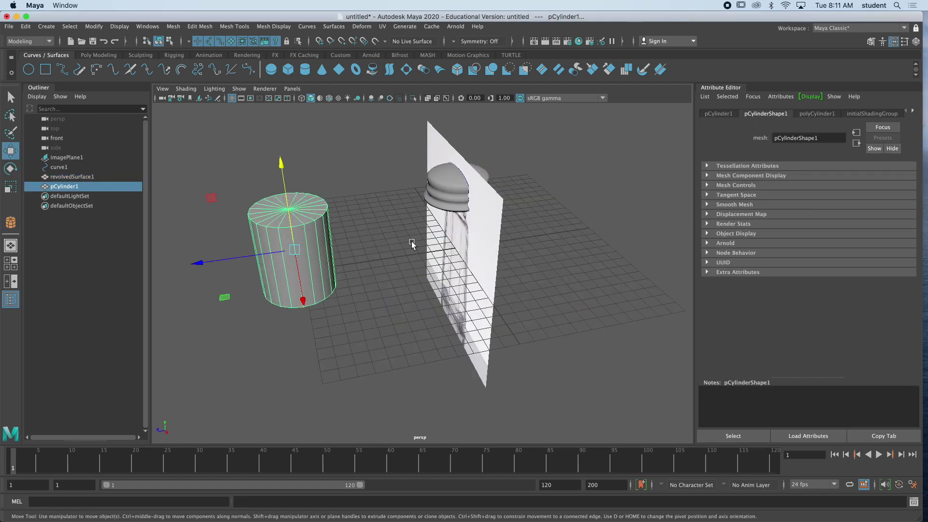
pyautogui.moveTo(216, 265); pyautogui.dragTo(398, 245)
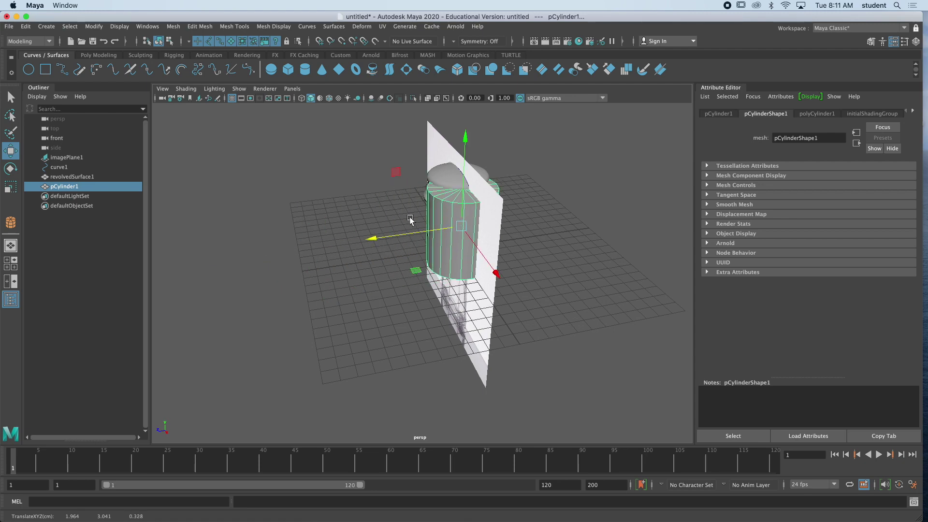
pyautogui.moveTo(465, 149); pyautogui.dragTo(461, 217)
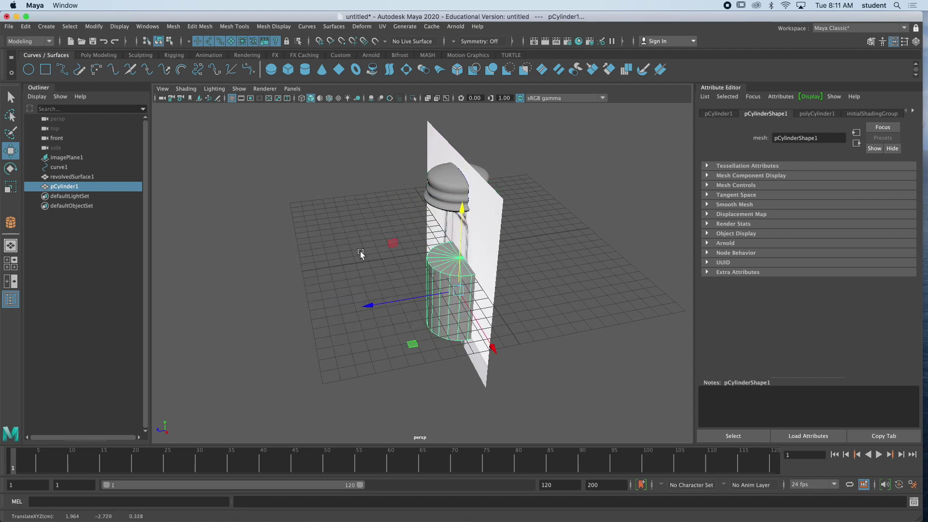
# - In the front view, centre the cylinder horizontally under the lid, over the lower glass body
pyautogui.press('space')
pyautogui.press('space')
pyautogui.keyDown('alt'); pyautogui.moveTo(377, 338); pyautogui.dragTo(402, 204, button='middle'); pyautogui.keyUp('alt')
pyautogui.scroll(-2, 393, 267)
pyautogui.scroll(-8, 396, 283)
pyautogui.scroll(3, 408, 237)
pyautogui.moveTo(424, 249); pyautogui.dragTo(389, 253)
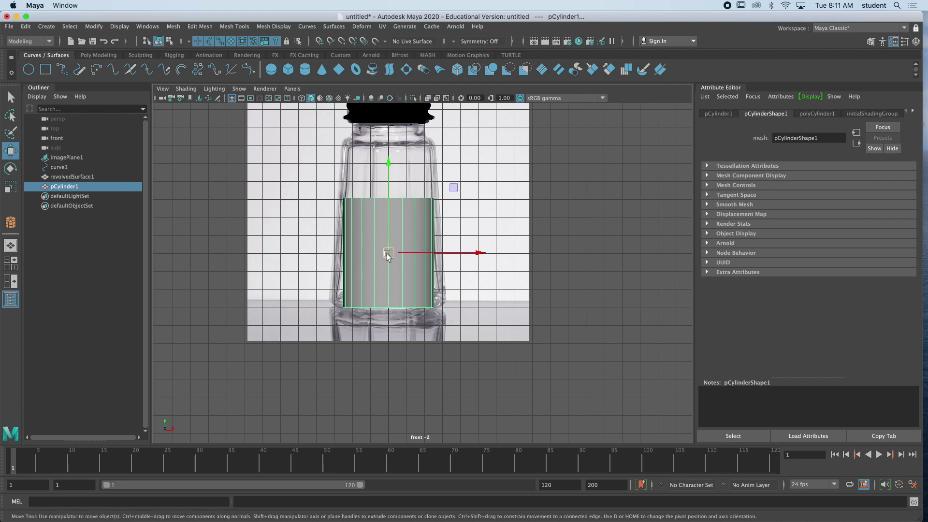
pyautogui.keyDown('alt'); pyautogui.moveTo(575, 156); pyautogui.dragTo(535, 216, button='middle'); pyautogui.keyUp('alt')
# - Reduce the cylinder's axis subdivisions to 6 for a hexagonal body
pyautogui.press('space')
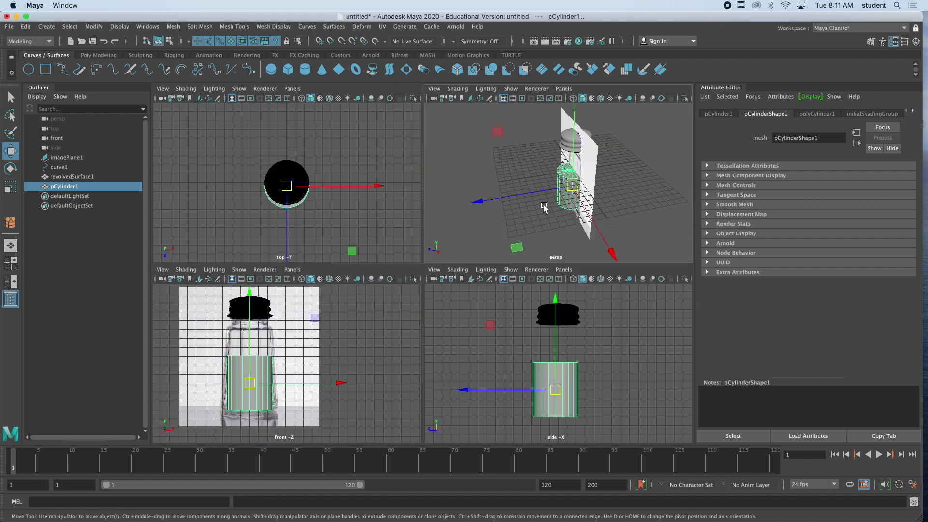
pyautogui.press('space')
pyautogui.keyDown('alt'); pyautogui.moveTo(490, 211); pyautogui.dragTo(519, 212); pyautogui.keyUp('alt')
pyautogui.click(816, 113)
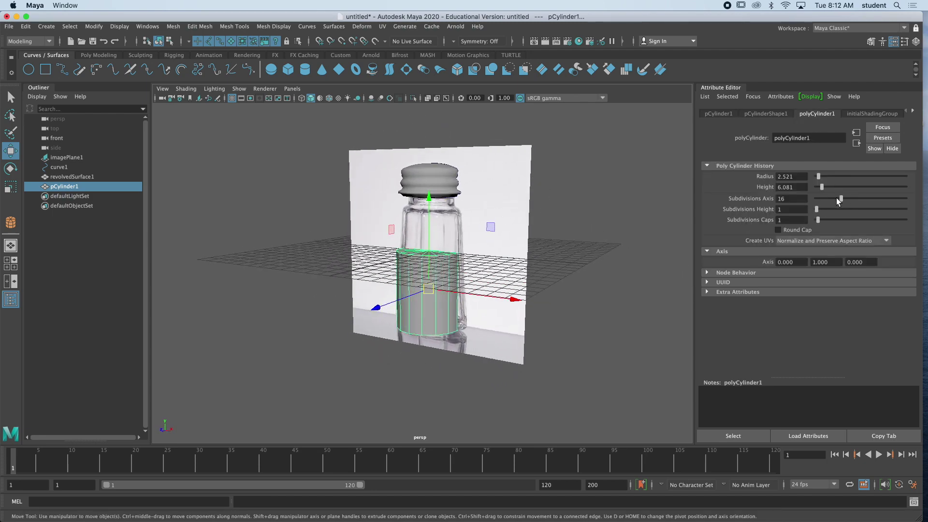
pyautogui.moveTo(837, 199); pyautogui.dragTo(823, 198)
pyautogui.moveTo(451, 269)
pyautogui.keyDown('alt'); pyautogui.mouseDown()
pyautogui.moveTo(476, 273)
pyautogui.moveTo(468, 274)
pyautogui.mouseUp(); pyautogui.keyUp('alt')
pyautogui.scroll(2, 468, 275)
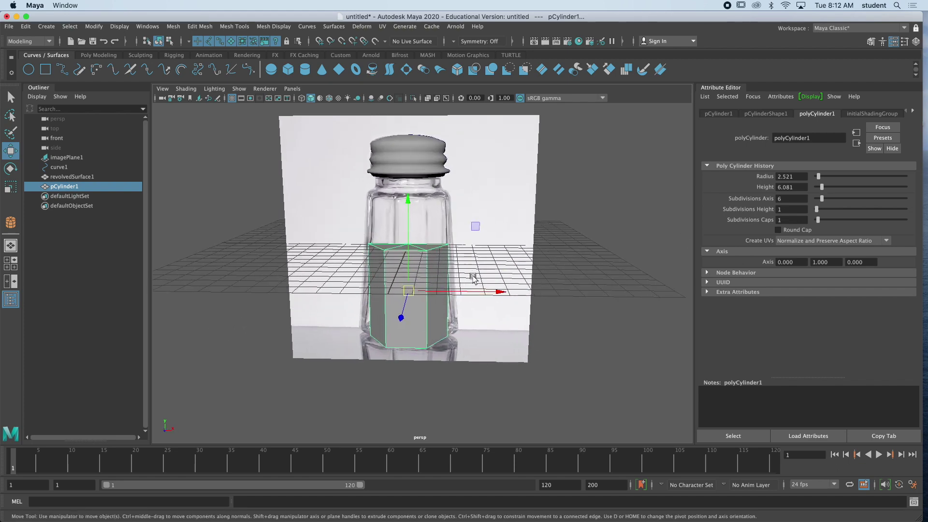
pyautogui.keyDown('alt'); pyautogui.moveTo(472, 278); pyautogui.dragTo(483, 254, button='middle'); pyautogui.keyUp('alt')
pyautogui.keyDown('alt'); pyautogui.moveTo(458, 303); pyautogui.dragTo(417, 314); pyautogui.keyUp('alt')
# - Select the cylinder's bottom cap faces in the front view and scale them out uniformly to the width of the glass base
pyautogui.press('space')
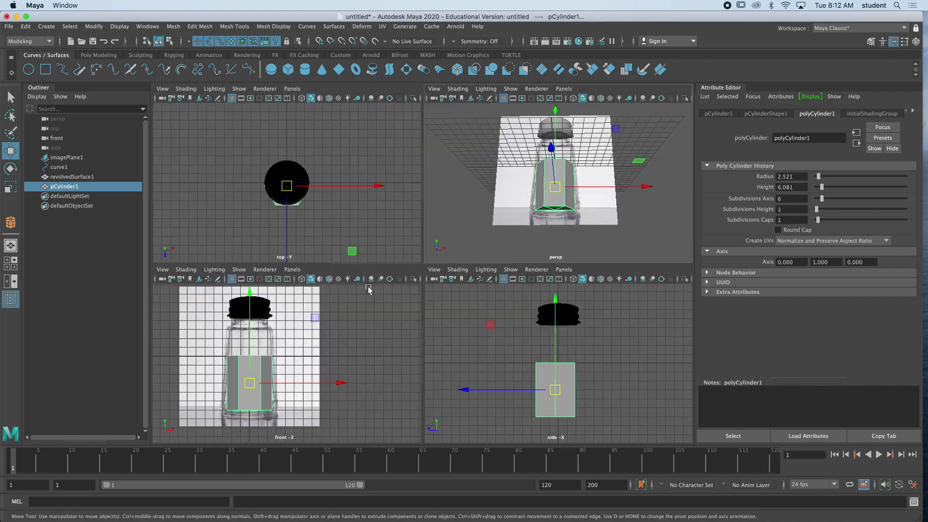
pyautogui.press('space')
pyautogui.scroll(5, 472, 240)
pyautogui.keyDown('alt'); pyautogui.moveTo(395, 284); pyautogui.dragTo(449, 256, button='middle'); pyautogui.keyUp('alt')
pyautogui.moveTo(425, 247); pyautogui.dragTo(412, 271, button='right')
pyautogui.moveTo(337, 307); pyautogui.dragTo(540, 256)
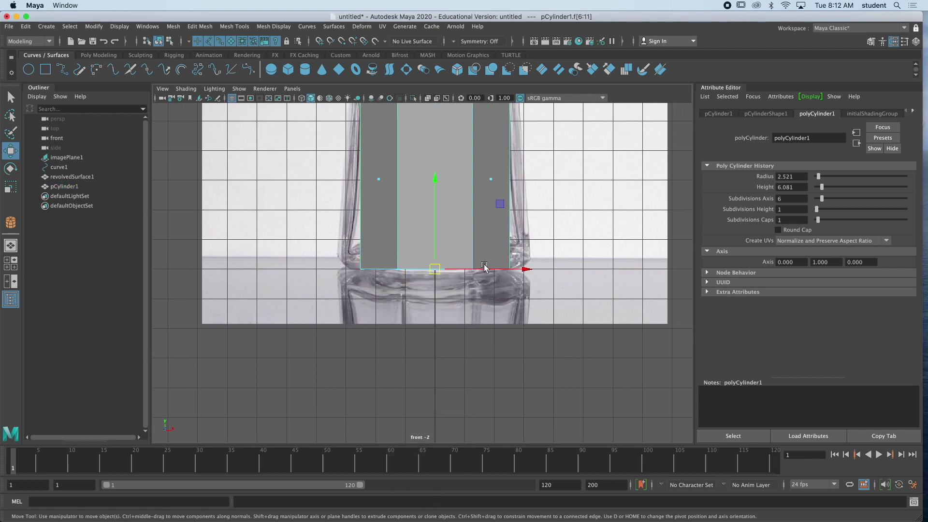
pyautogui.press('r')
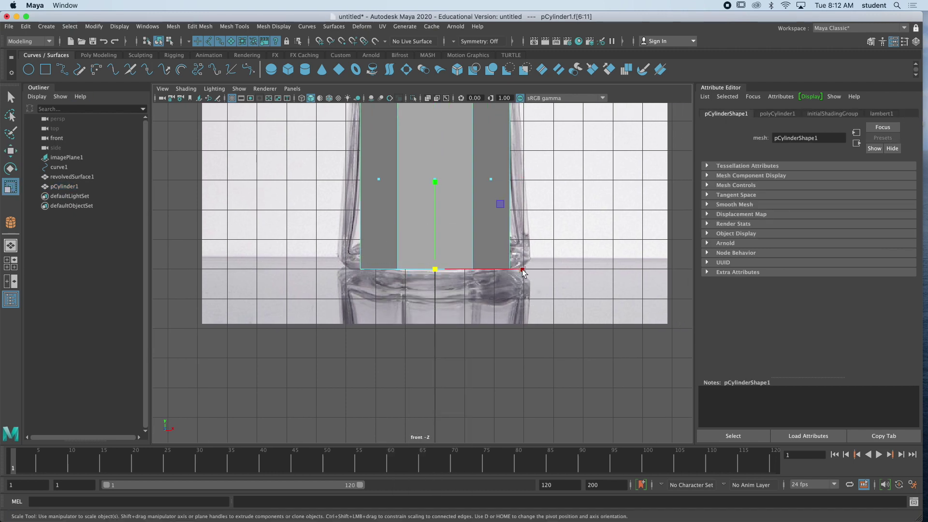
pyautogui.moveTo(435, 268); pyautogui.dragTo(467, 260)
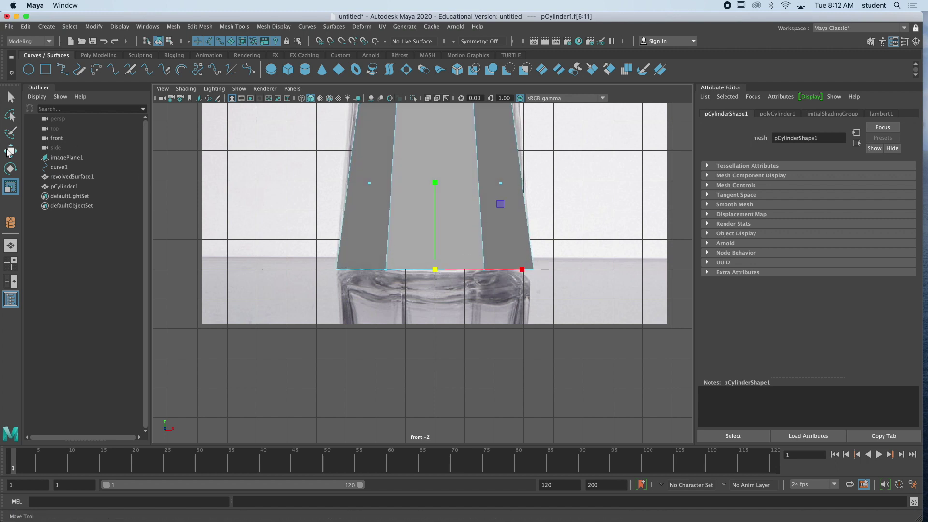
# - Raise the bottom faces slightly above the glass base and move the top cap faces up to the shoulder, at about 3.14 on Y
pyautogui.press('w')
pyautogui.moveTo(438, 218); pyautogui.dragTo(442, 204)
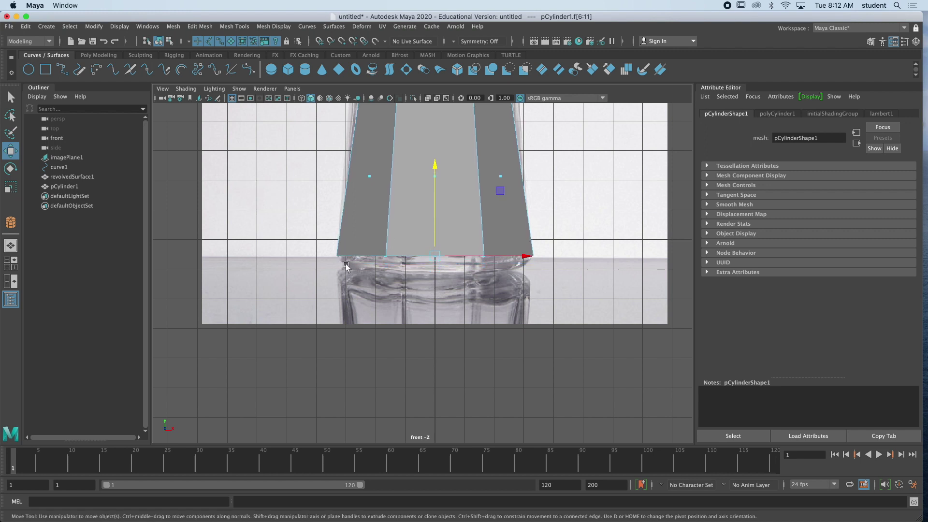
pyautogui.keyDown('alt'); pyautogui.moveTo(502, 237); pyautogui.dragTo(508, 270, button='middle'); pyautogui.keyUp('alt')
pyautogui.moveTo(533, 253); pyautogui.dragTo(431, 136)
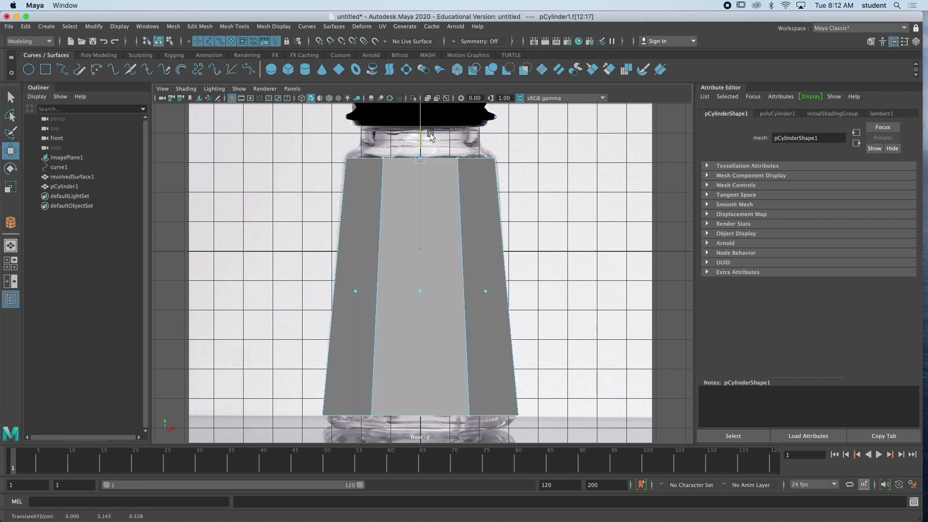
# - Examine the tapered hexagonal body against the reference in the perspective view and at the shoulder in the front view
pyautogui.press('space')
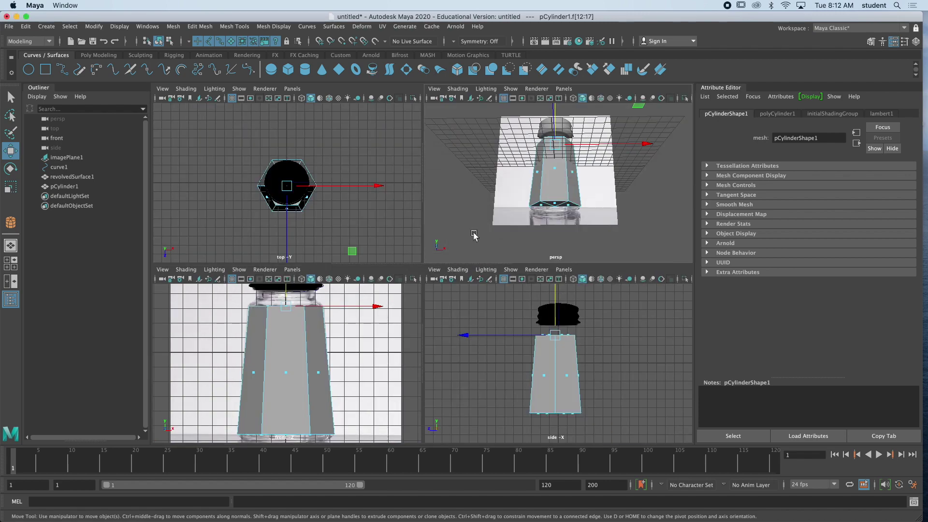
pyautogui.press('space')
pyautogui.keyDown('alt'); pyautogui.moveTo(459, 238); pyautogui.dragTo(454, 285); pyautogui.keyUp('alt')
pyautogui.keyDown('alt'); pyautogui.moveTo(455, 285); pyautogui.dragTo(463, 254, button='middle'); pyautogui.keyUp('alt')
pyautogui.keyDown('alt'); pyautogui.moveTo(463, 252); pyautogui.dragTo(488, 294); pyautogui.keyUp('alt')
pyautogui.press('space')
pyautogui.press('space')
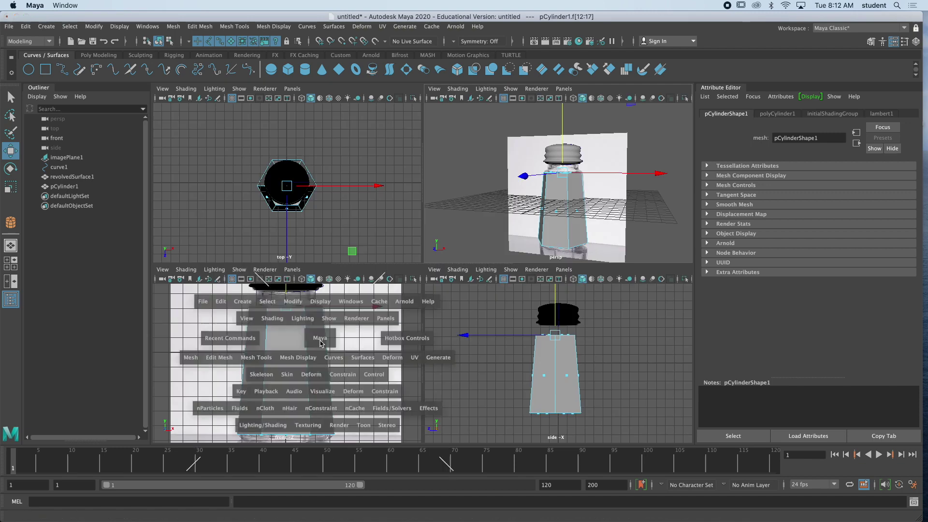
pyautogui.scroll(-2, 390, 261)
pyautogui.keyDown('alt'); pyautogui.moveTo(391, 261); pyautogui.dragTo(382, 249, button='middle'); pyautogui.keyUp('alt')
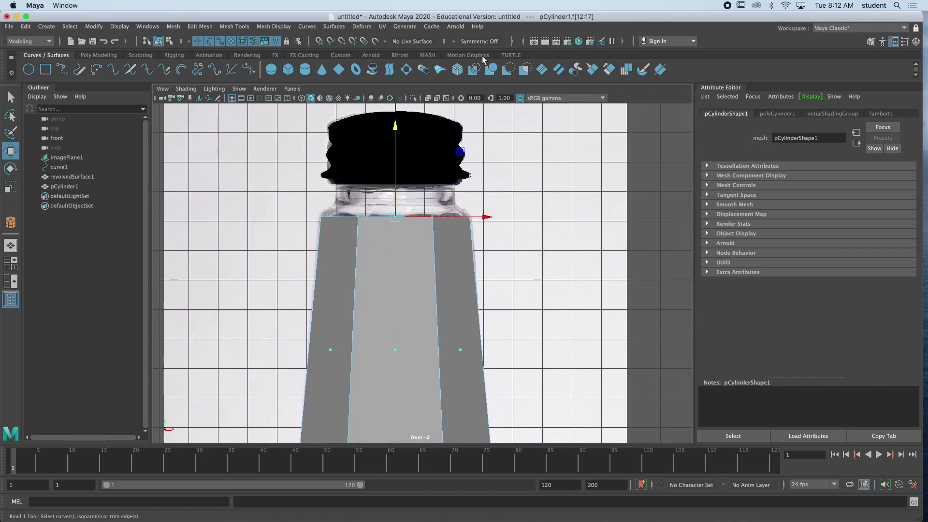
# - Extrude the top faces twice, by about 0.2 and 0.18, scaling each extrusion inward to shape the shoulder down to the neck width
pyautogui.click(89, 54)
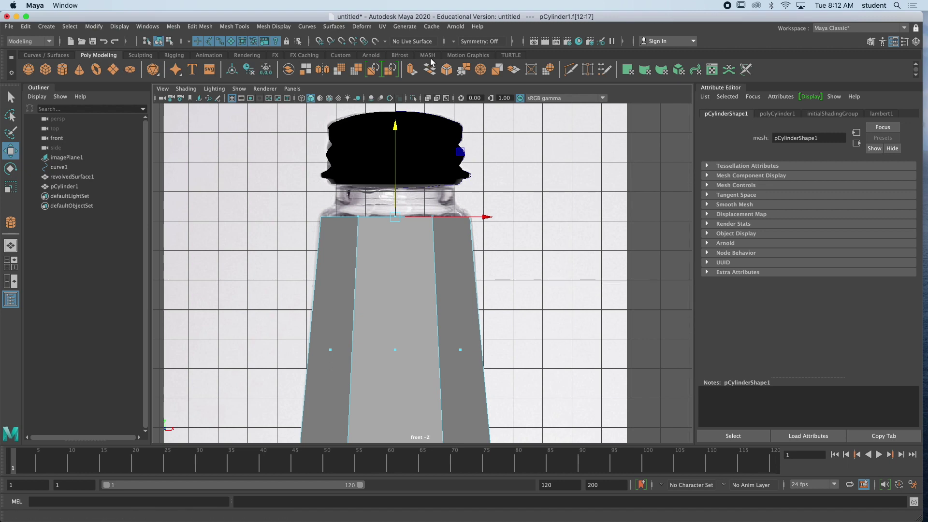
pyautogui.click(411, 69)
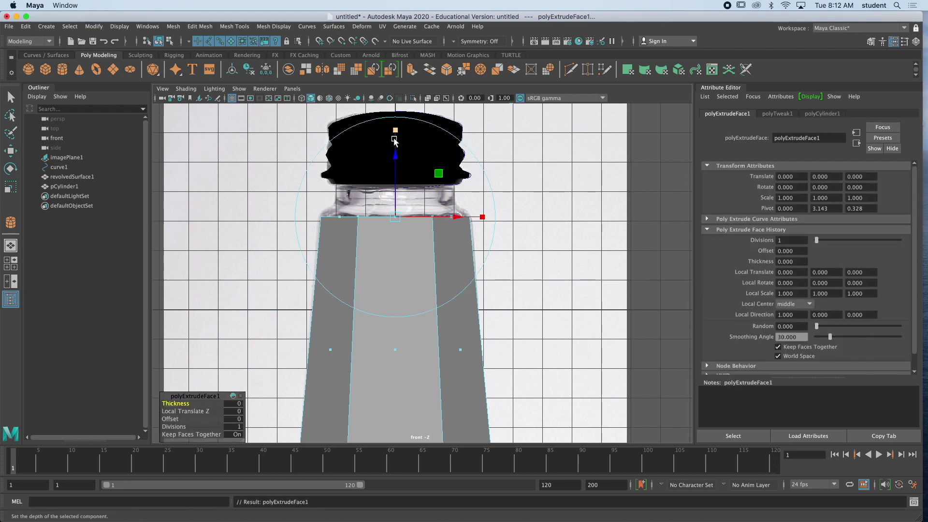
pyautogui.moveTo(395, 156); pyautogui.dragTo(395, 150)
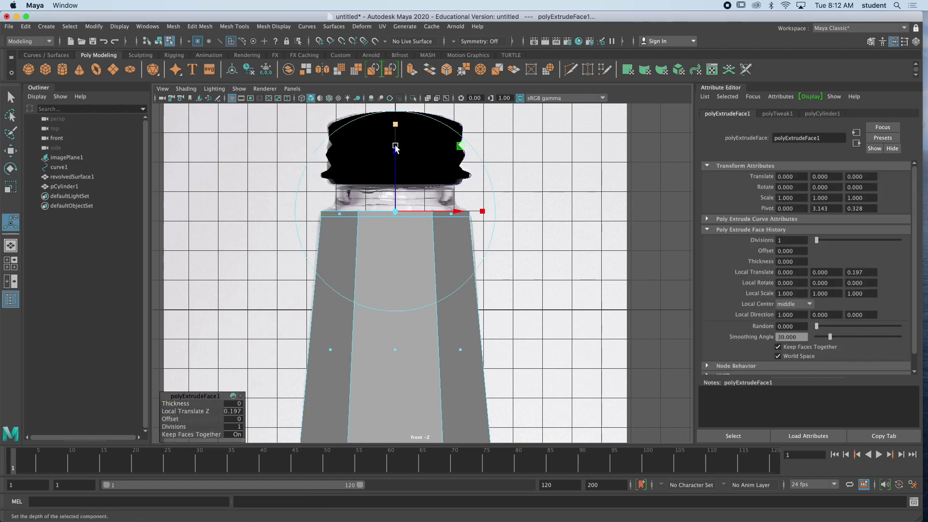
pyautogui.moveTo(394, 211); pyautogui.dragTo(393, 210)
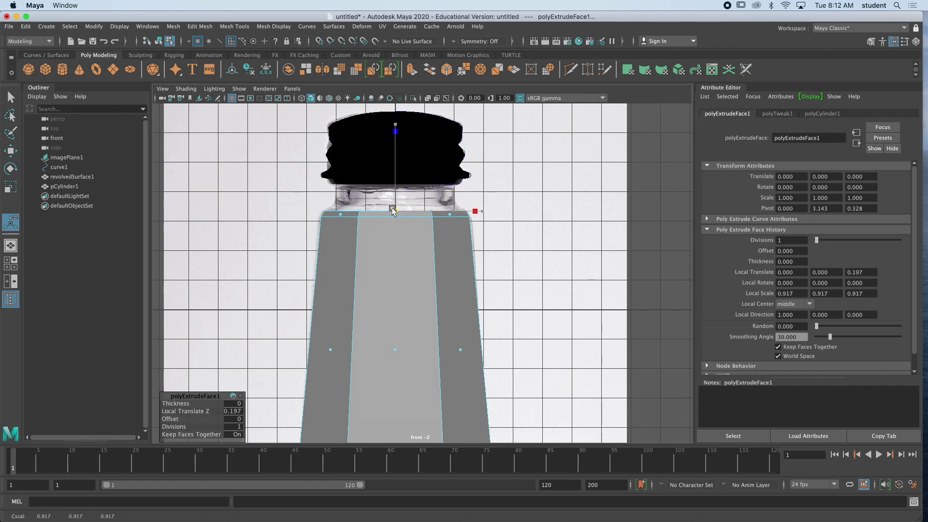
pyautogui.hotkey('ctrl', 'e')
pyautogui.moveTo(395, 154); pyautogui.dragTo(395, 146)
pyautogui.moveTo(393, 202); pyautogui.dragTo(395, 210)
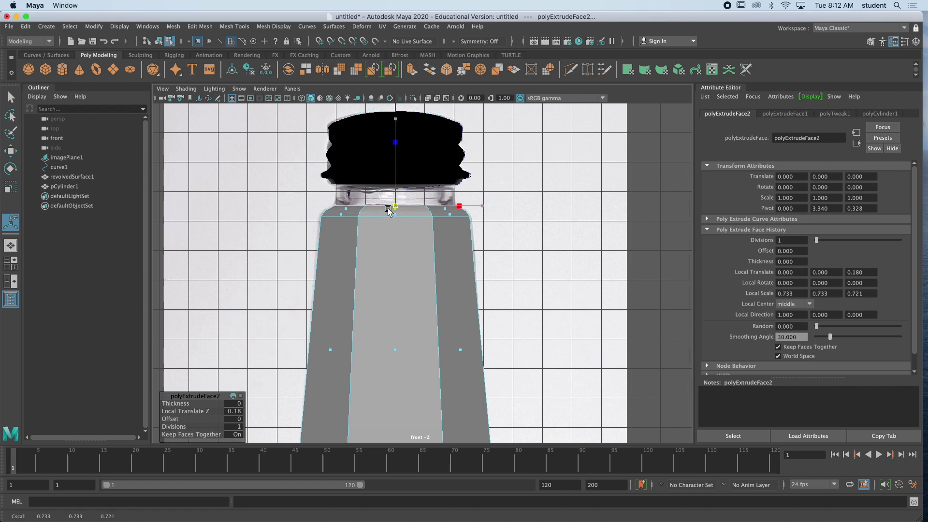
pyautogui.click(390, 210)
# - Extrude the top faces straight up in several segments to build the neck into the lid, the last one by about 0.28
pyautogui.hotkey('ctrl', 'e')
pyautogui.moveTo(395, 178); pyautogui.dragTo(396, 153)
pyautogui.hotkey('ctrl', 'e')
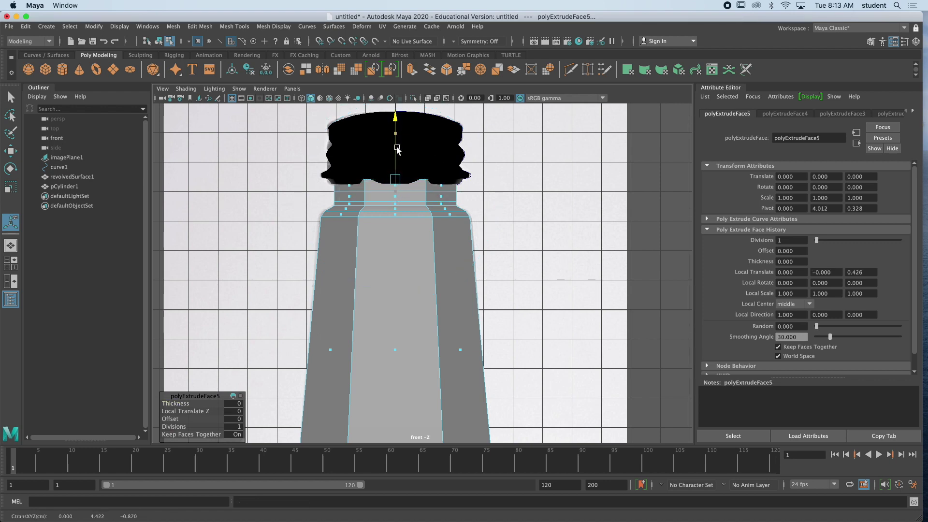
pyautogui.moveTo(397, 154); pyautogui.dragTo(396, 138)
pyautogui.hotkey('ctrl', 'e')
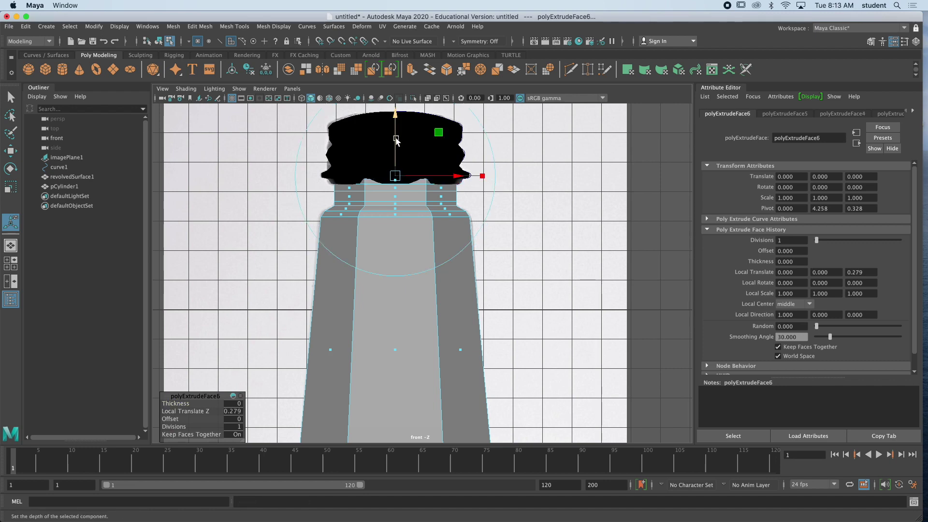
# - Select the body's bottom faces, extrude them slightly downward and scale them inward along the glass base
pyautogui.keyDown('alt'); pyautogui.moveTo(500, 337); pyautogui.dragTo(497, 272, button='middle'); pyautogui.keyUp('alt')
pyautogui.keyDown('alt'); pyautogui.moveTo(479, 353); pyautogui.dragTo(490, 201, button='middle'); pyautogui.keyUp('alt')
pyautogui.press('t')
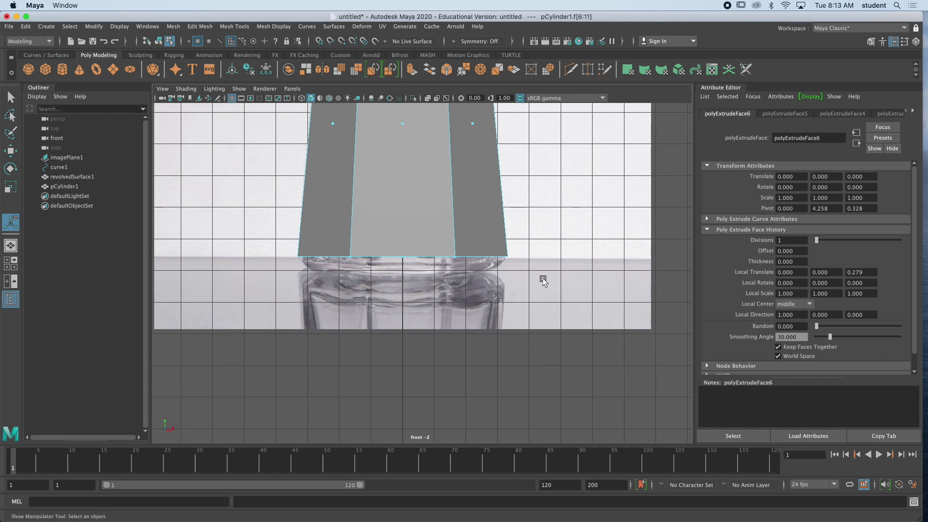
pyautogui.scroll(3, 487, 272)
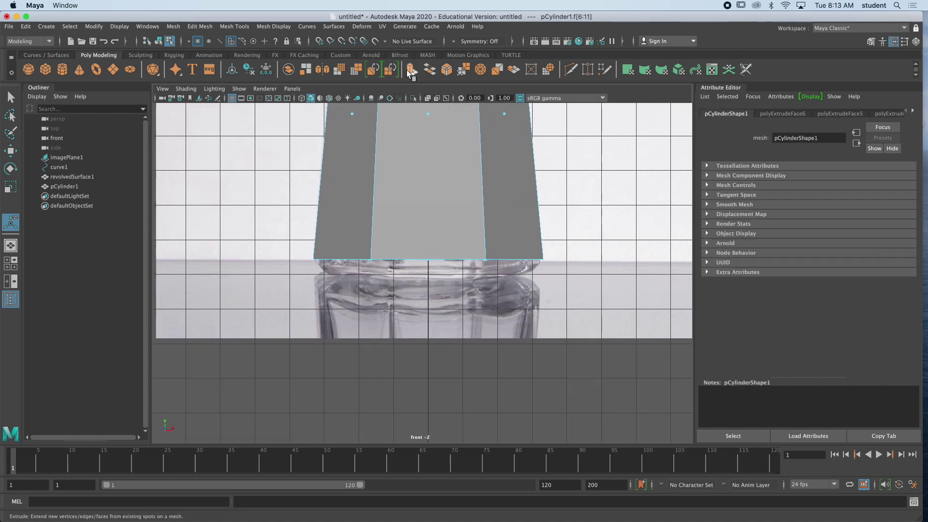
pyautogui.click(412, 69)
pyautogui.moveTo(427, 292); pyautogui.dragTo(428, 299)
pyautogui.moveTo(429, 353); pyautogui.dragTo(430, 340)
pyautogui.moveTo(428, 268); pyautogui.dragTo(429, 263)
# - Extrude the bottom faces again by about 0.21 and scale them in to about 0.78 to finish the rounded base
pyautogui.hotkey('ctrl', 'e')
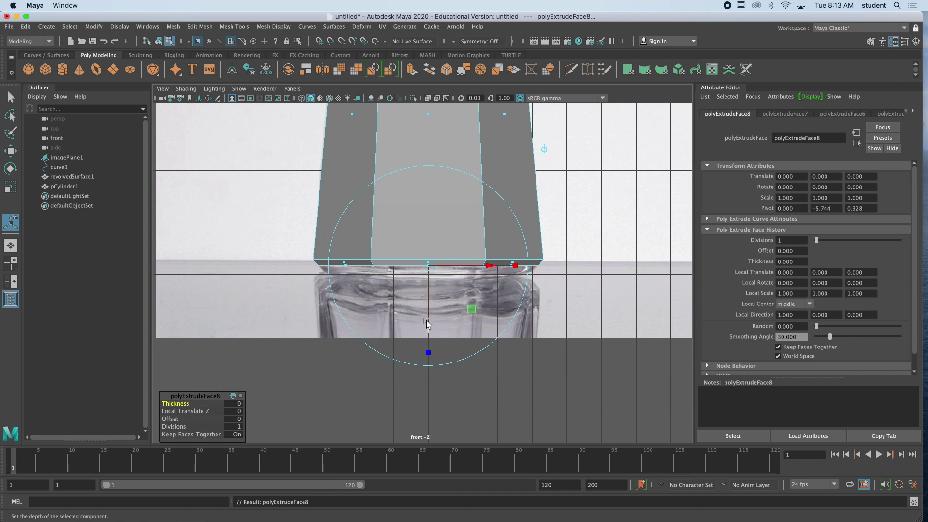
pyautogui.moveTo(428, 325); pyautogui.dragTo(427, 361)
pyautogui.moveTo(428, 272); pyautogui.dragTo(421, 279)
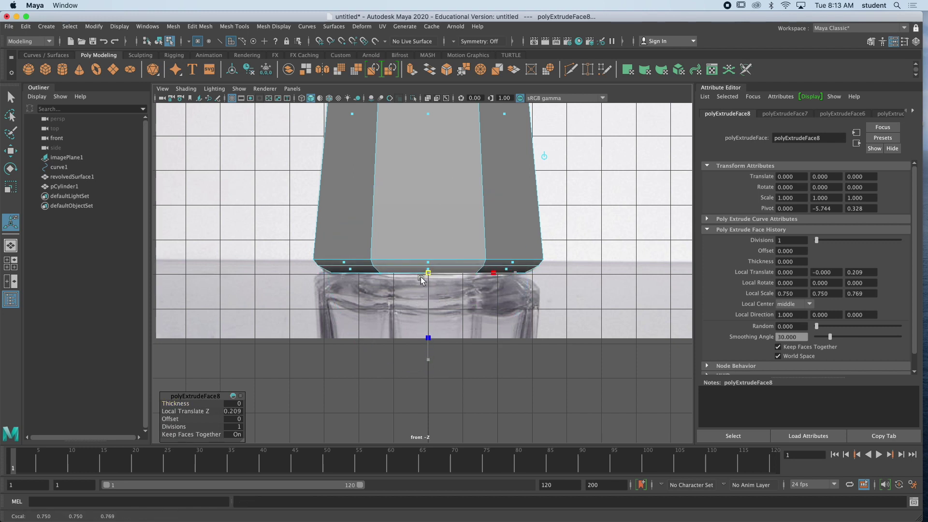
pyautogui.press('space')
pyautogui.press('space')
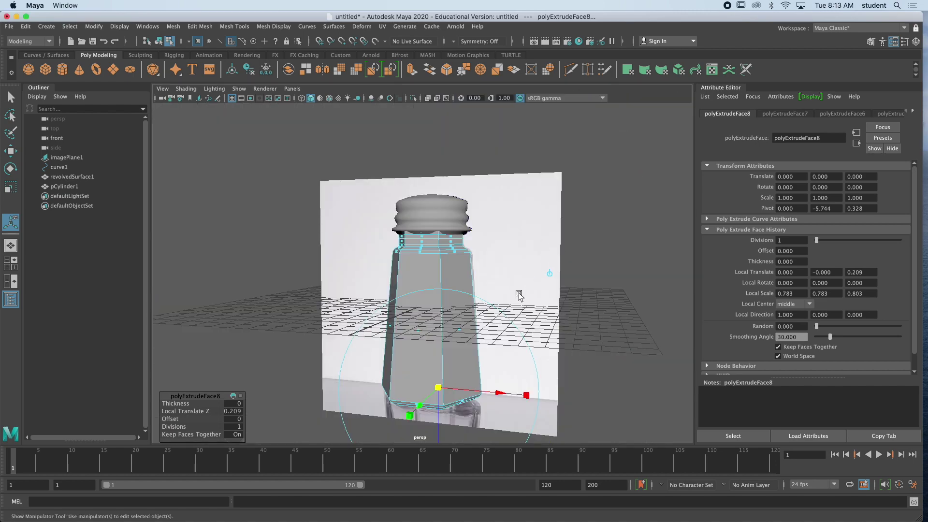
# - Return to object mode, select the extruded shaker body in the perspective view and inspect its shape from several angles
pyautogui.moveTo(456, 257); pyautogui.dragTo(511, 243, button='right')
pyautogui.click(621, 242)
pyautogui.scroll(-2, 612, 248)
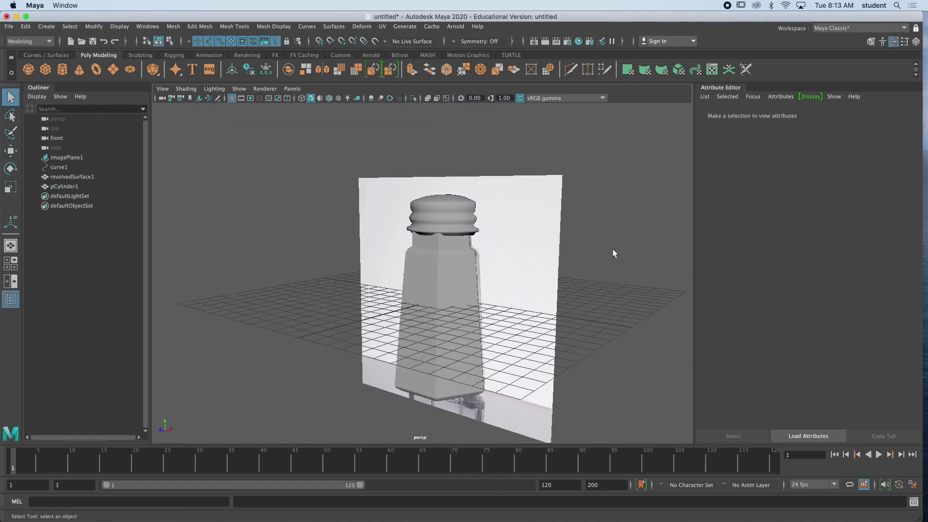
pyautogui.keyDown('alt'); pyautogui.moveTo(596, 260); pyautogui.dragTo(623, 264); pyautogui.keyUp('alt')
pyautogui.click(433, 280)
pyautogui.keyDown('alt'); pyautogui.moveTo(434, 281); pyautogui.dragTo(483, 286); pyautogui.keyUp('alt')
pyautogui.keyDown('alt'); pyautogui.moveTo(483, 285); pyautogui.dragTo(503, 230, button='middle'); pyautogui.keyUp('alt')
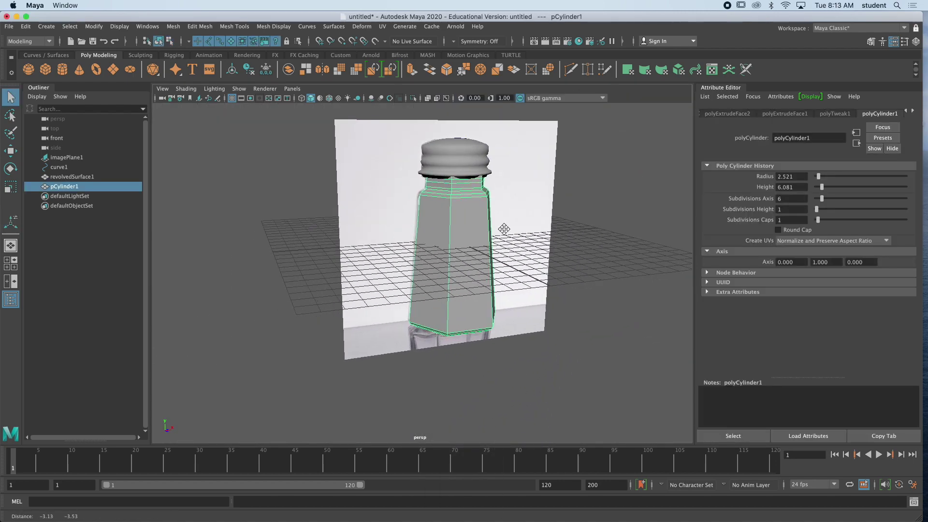
pyautogui.scroll(2, 499, 232)
pyautogui.keyDown('alt'); pyautogui.moveTo(498, 236); pyautogui.dragTo(480, 245); pyautogui.keyUp('alt')
# - Move the shaker body aside along X to expose the reference glass, and undo the move
pyautogui.press('w')
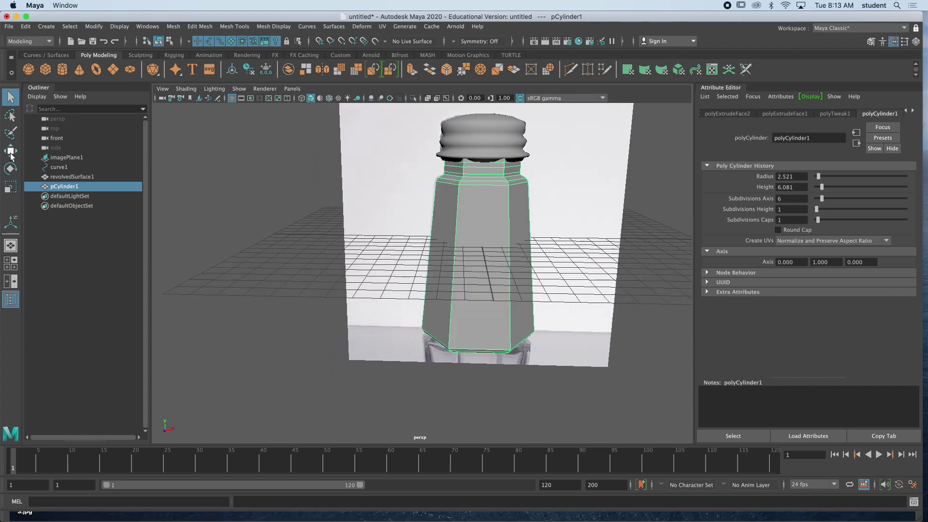
pyautogui.moveTo(568, 290); pyautogui.dragTo(435, 290)
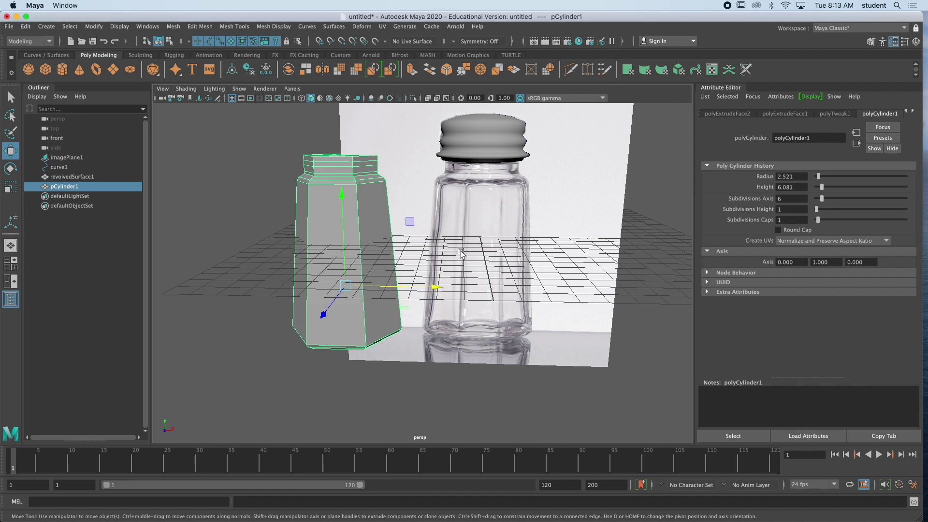
pyautogui.hotkey('ctrl', 'z')
# - Bevel the edges of the hexagonal shaker body
pyautogui.keyDown('alt'); pyautogui.moveTo(486, 240); pyautogui.dragTo(460, 240); pyautogui.keyUp('alt')
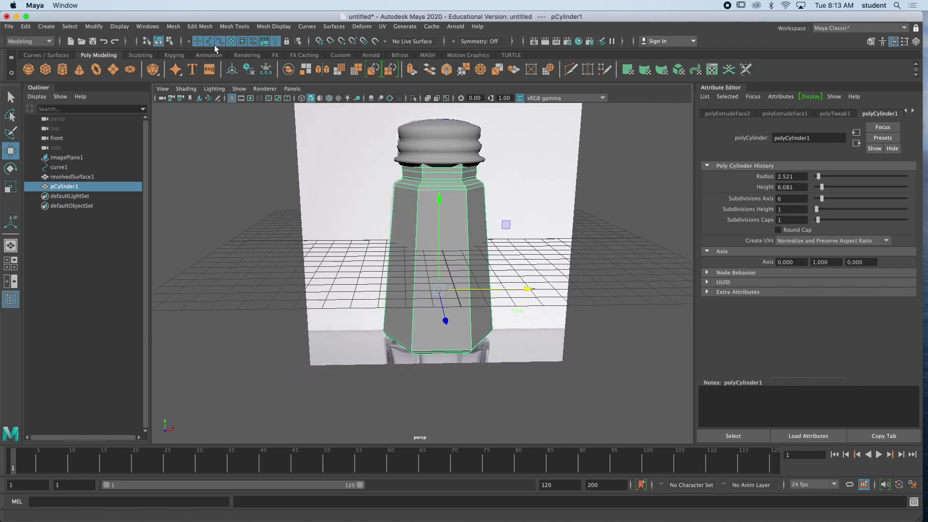
pyautogui.click(192, 27)
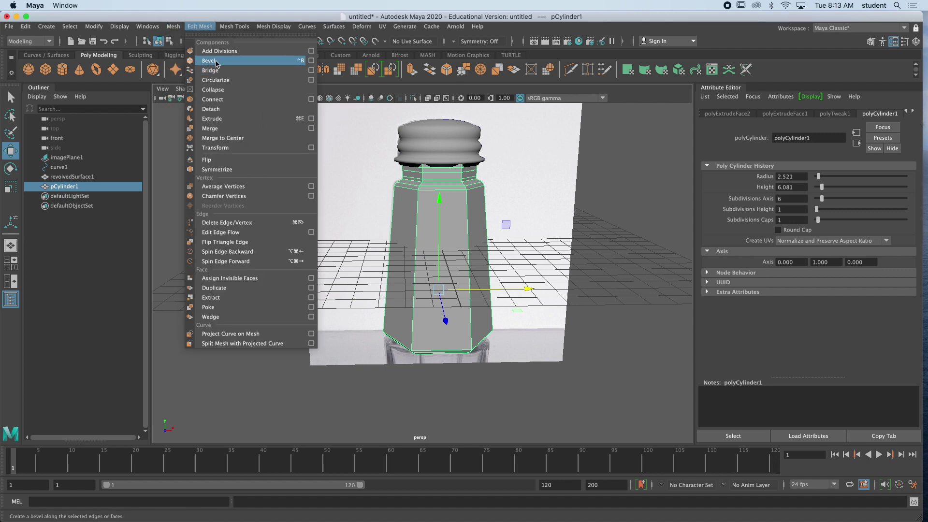
pyautogui.click(203, 59)
pyautogui.keyDown('alt'); pyautogui.moveTo(534, 213); pyautogui.dragTo(509, 217); pyautogui.keyUp('alt')
pyautogui.click(494, 217)
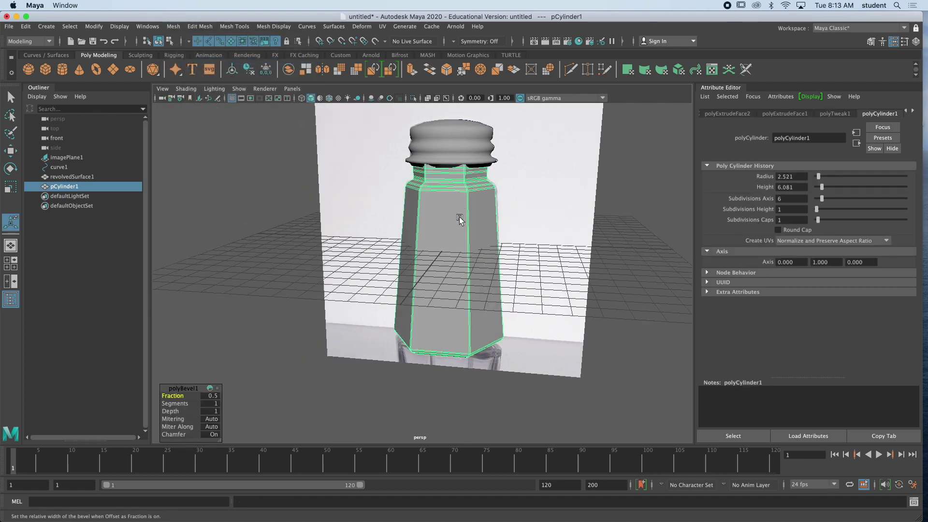
# - Undo the accidental cylinder radius change and set the body's bevel fraction to 1
pyautogui.moveTo(820, 177); pyautogui.dragTo(825, 177)
pyautogui.hotkey('ctrl', 'z')
pyautogui.click(831, 113)
pyautogui.click(791, 114)
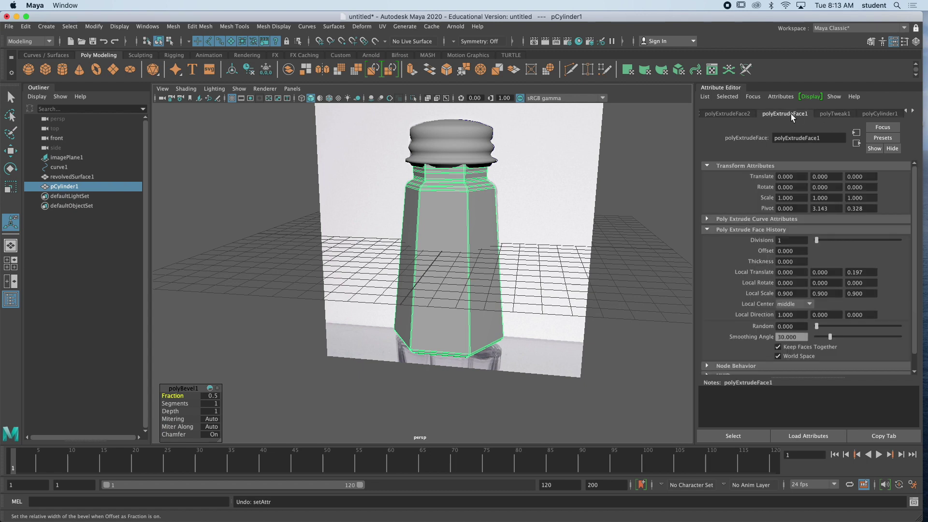
pyautogui.click(872, 113)
pyautogui.click(910, 113)
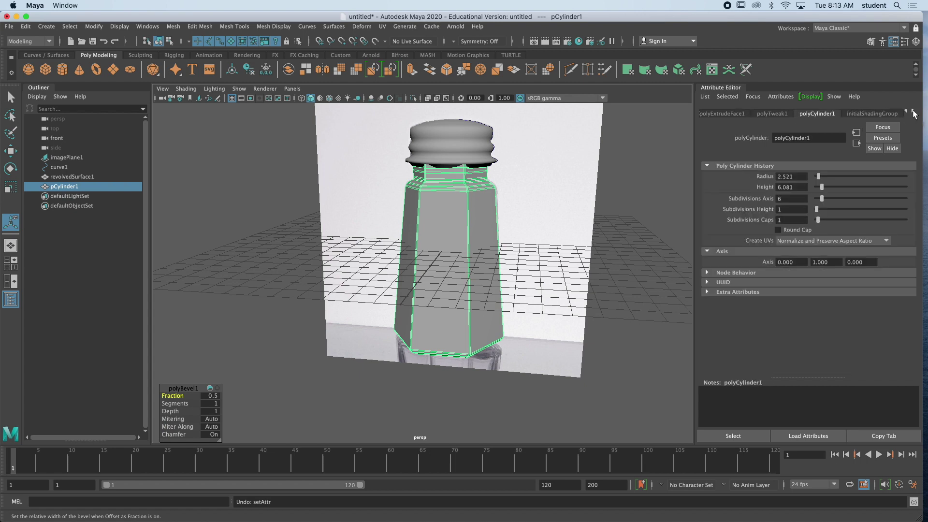
pyautogui.click(912, 113)
pyautogui.click(907, 113)
pyautogui.click(907, 113)
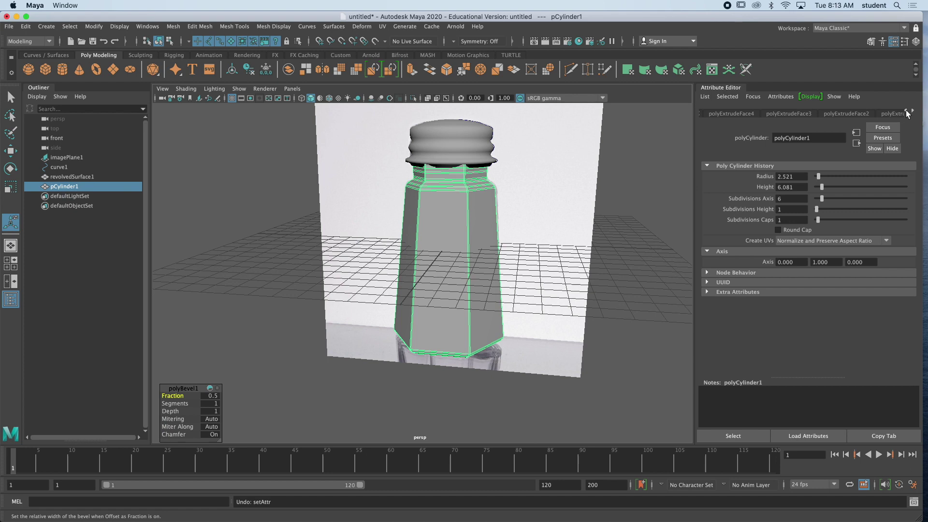
pyautogui.click(906, 111)
pyautogui.click(905, 111)
pyautogui.click(905, 111)
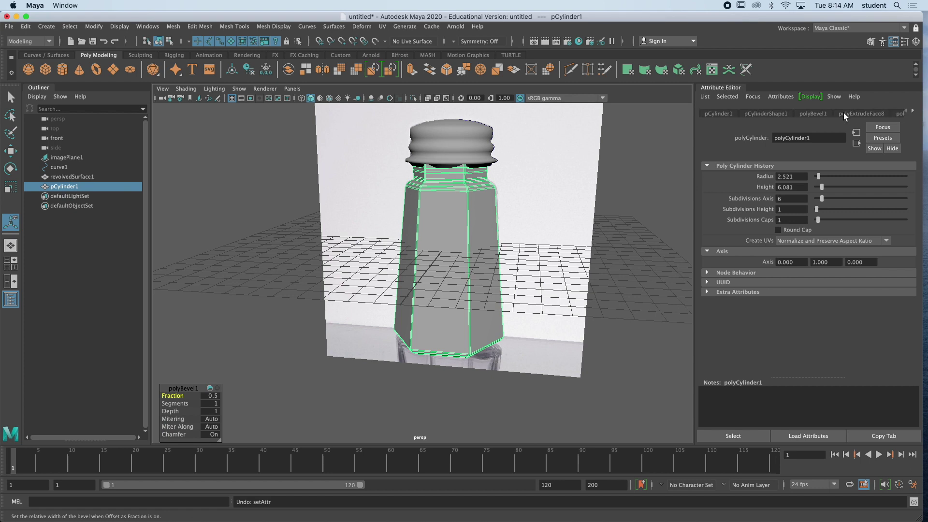
pyautogui.click(813, 114)
pyautogui.moveTo(862, 197); pyautogui.dragTo(908, 196)
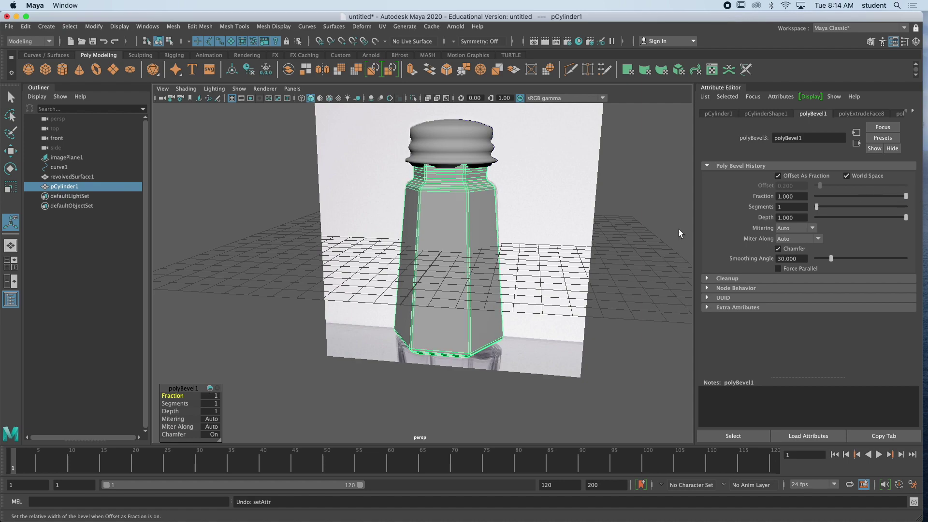
# - Inspect the beveled shaker body from several angles, both selected and unselected, to judge its edges
pyautogui.keyDown('alt'); pyautogui.moveTo(678, 229); pyautogui.dragTo(451, 253); pyautogui.keyUp('alt')
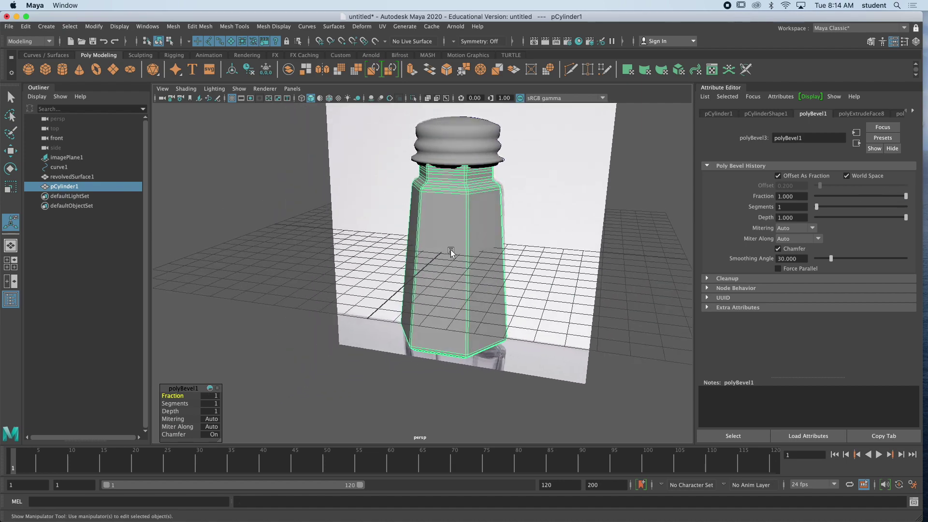
pyautogui.keyDown('alt'); pyautogui.moveTo(452, 253); pyautogui.dragTo(468, 239, button='right'); pyautogui.keyUp('alt')
pyautogui.keyDown('alt'); pyautogui.moveTo(468, 238); pyautogui.dragTo(458, 217); pyautogui.keyUp('alt')
pyautogui.click(563, 214)
pyautogui.click(459, 217)
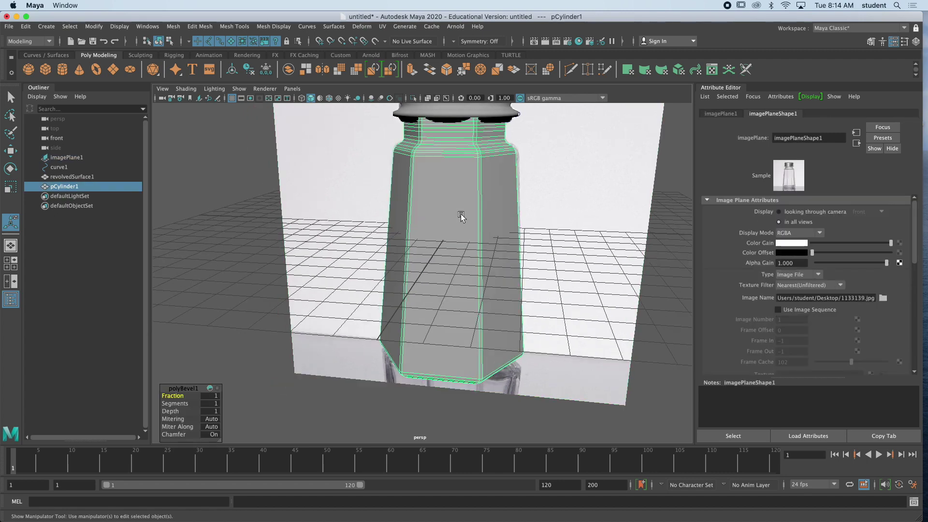
pyautogui.click(553, 213)
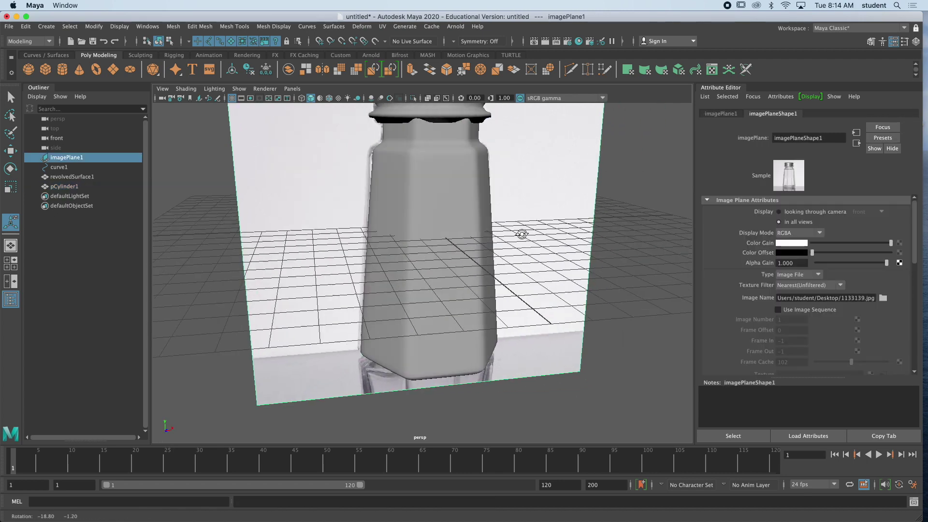
pyautogui.keyDown('alt'); pyautogui.moveTo(517, 232); pyautogui.dragTo(438, 233); pyautogui.keyUp('alt')
pyautogui.click(438, 233)
pyautogui.moveTo(544, 234)
pyautogui.keyDown('alt'); pyautogui.mouseDown()
pyautogui.moveTo(472, 234)
pyautogui.moveTo(560, 232)
pyautogui.moveTo(552, 222)
pyautogui.moveTo(416, 227)
pyautogui.moveTo(460, 220)
pyautogui.moveTo(435, 216)
pyautogui.moveTo(475, 223)
pyautogui.moveTo(476, 209)
pyautogui.moveTo(437, 242)
pyautogui.moveTo(527, 236)
pyautogui.mouseUp(); pyautogui.keyUp('alt')
pyautogui.click(525, 227)
pyautogui.click(436, 242)
# - Compare the body's unsmoothed display with its smooth mesh preview and leave the smooth preview on
pyautogui.keyDown('alt'); pyautogui.moveTo(412, 189); pyautogui.dragTo(414, 217, button='middle'); pyautogui.keyUp('alt')
pyautogui.press('1')
pyautogui.press('3')
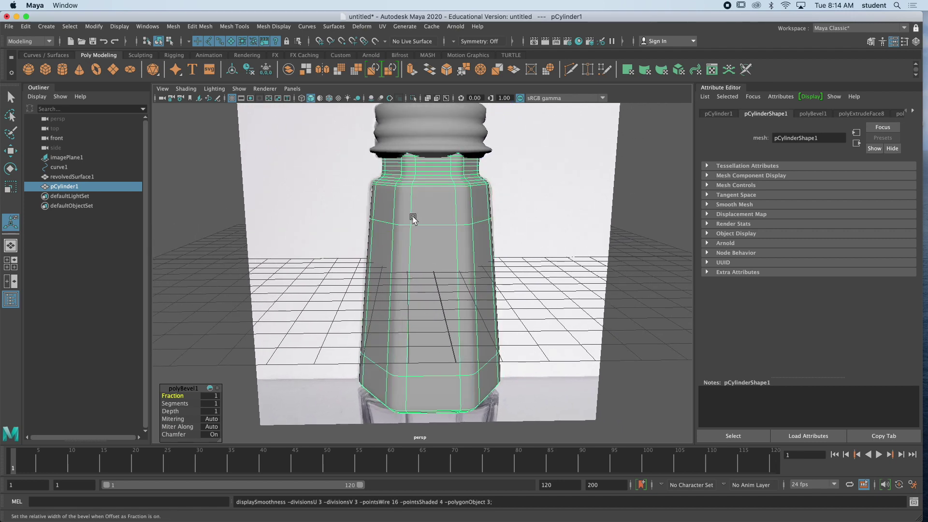
pyautogui.press('1')
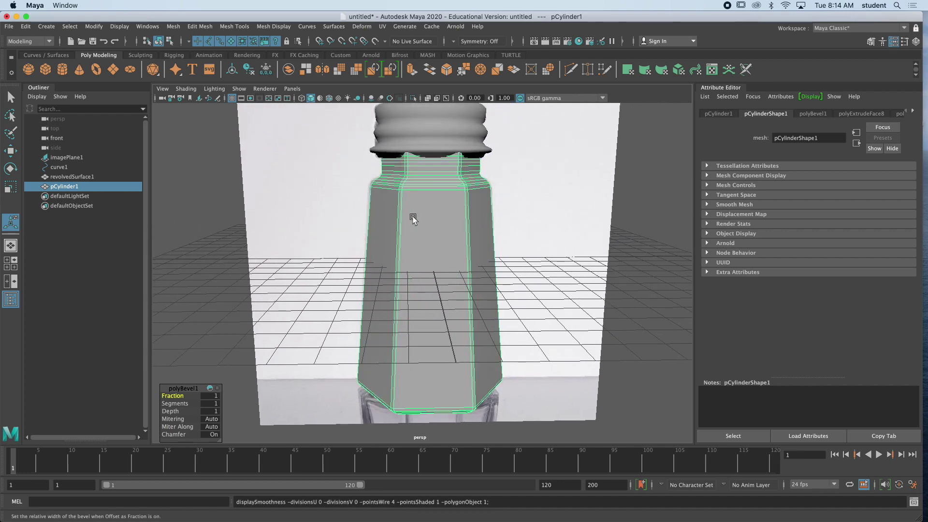
pyautogui.press('3')
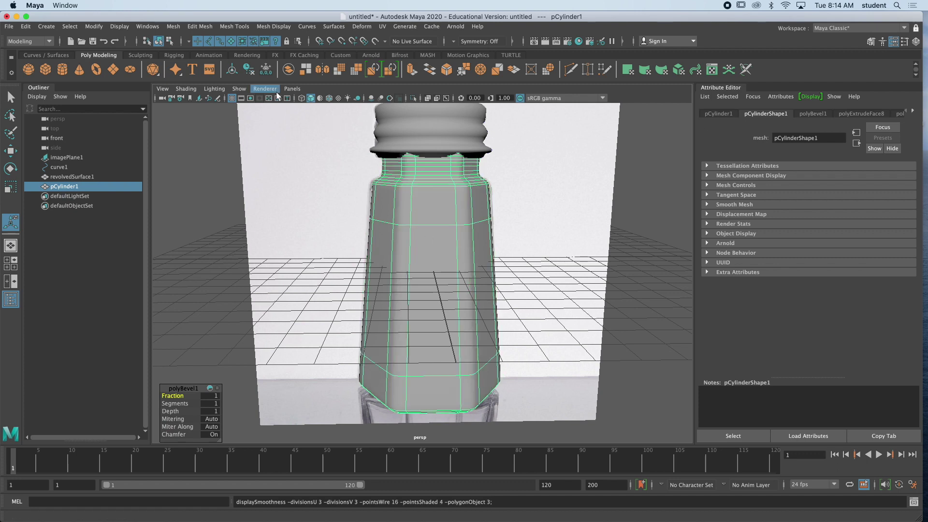
# - Apply Smooth to the shaker body's mesh twice and deselect the body
pyautogui.click(173, 26)
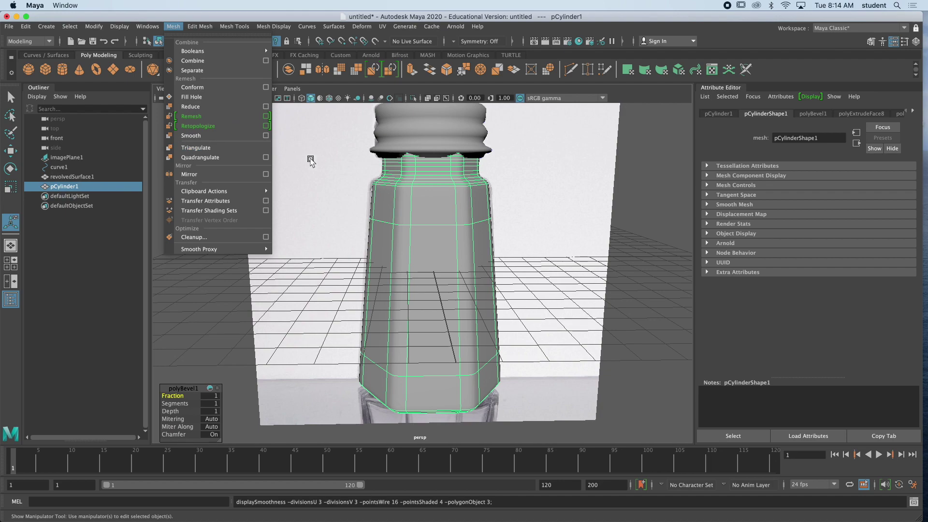
pyautogui.click(204, 135)
pyautogui.keyDown('alt'); pyautogui.moveTo(412, 221); pyautogui.dragTo(401, 221); pyautogui.keyUp('alt')
pyautogui.press('g')
pyautogui.click(300, 224)
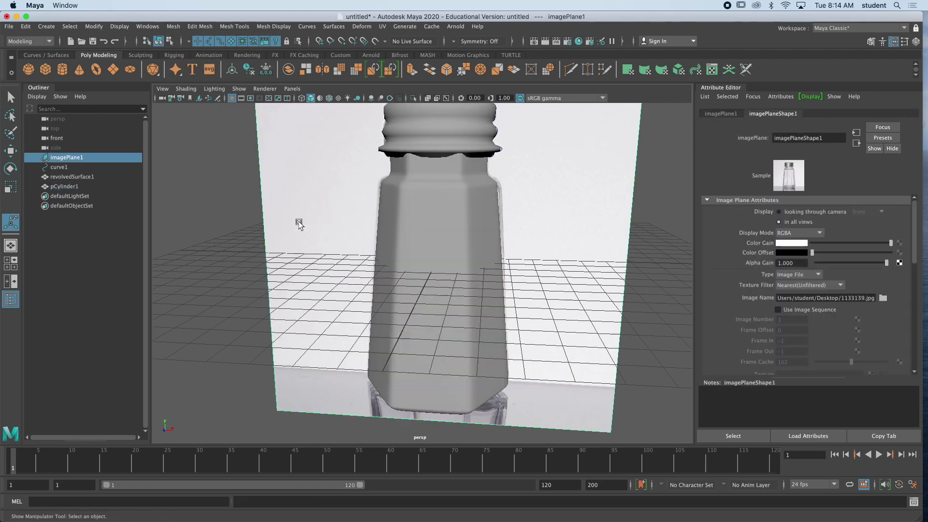
# - Turn on the smooth mesh preview for the revolved lid and apply Smooth to its mesh with one division
pyautogui.keyDown('alt'); pyautogui.moveTo(298, 224); pyautogui.dragTo(288, 182); pyautogui.keyUp('alt')
pyautogui.click(405, 225)
pyautogui.click(441, 150)
pyautogui.press('3')
pyautogui.click(288, 182)
pyautogui.click(408, 188)
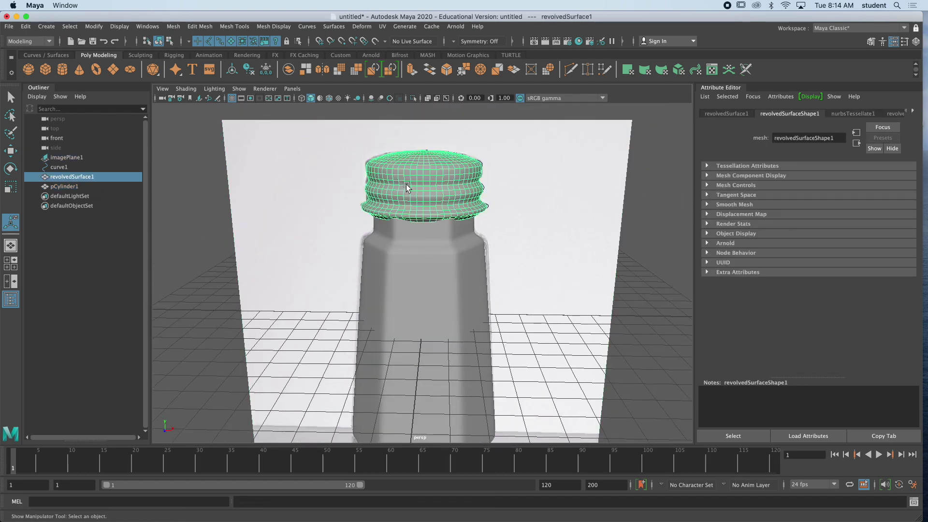
pyautogui.click(172, 27)
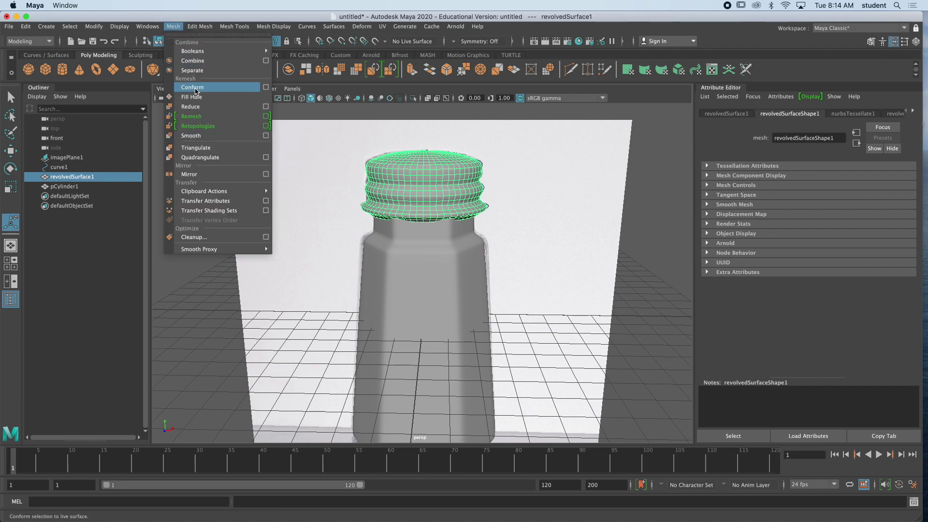
pyautogui.click(198, 136)
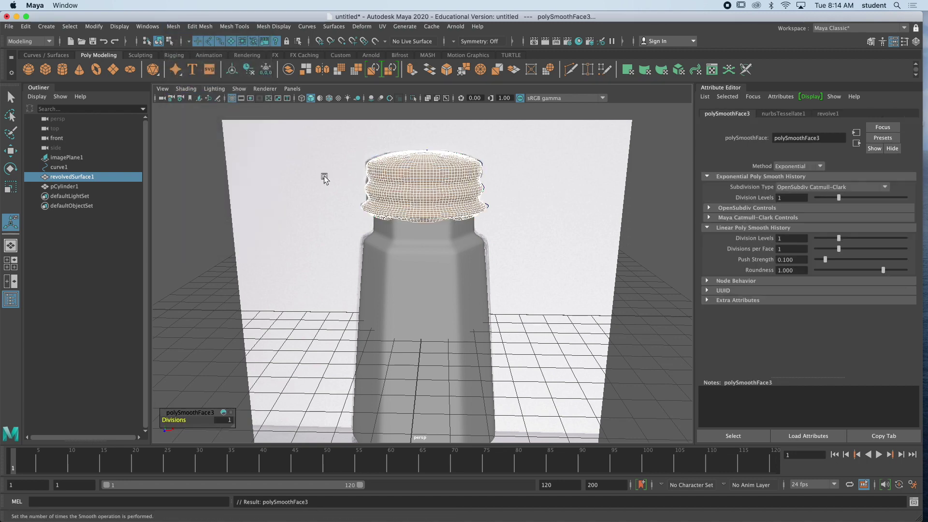
# - Inspect the smoothed lid and the neck of the body up close
pyautogui.click(532, 217)
pyautogui.keyDown('alt'); pyautogui.moveTo(532, 217); pyautogui.dragTo(503, 217); pyautogui.keyUp('alt')
pyautogui.click(445, 176)
pyautogui.keyDown('alt'); pyautogui.moveTo(488, 176); pyautogui.dragTo(430, 234); pyautogui.keyUp('alt')
pyautogui.scroll(5, 431, 235)
pyautogui.keyDown('alt'); pyautogui.moveTo(437, 236); pyautogui.dragTo(456, 220, button='middle'); pyautogui.keyUp('alt')
pyautogui.keyDown('alt'); pyautogui.moveTo(456, 220); pyautogui.dragTo(481, 208); pyautogui.keyUp('alt')
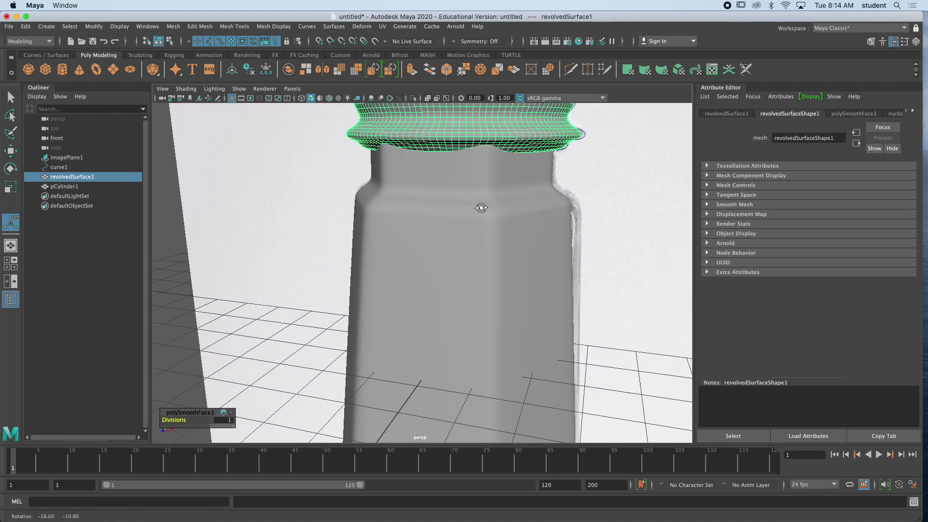
# - Delete the reference image plane from the scene
pyautogui.click(337, 199)
pyautogui.press('f')
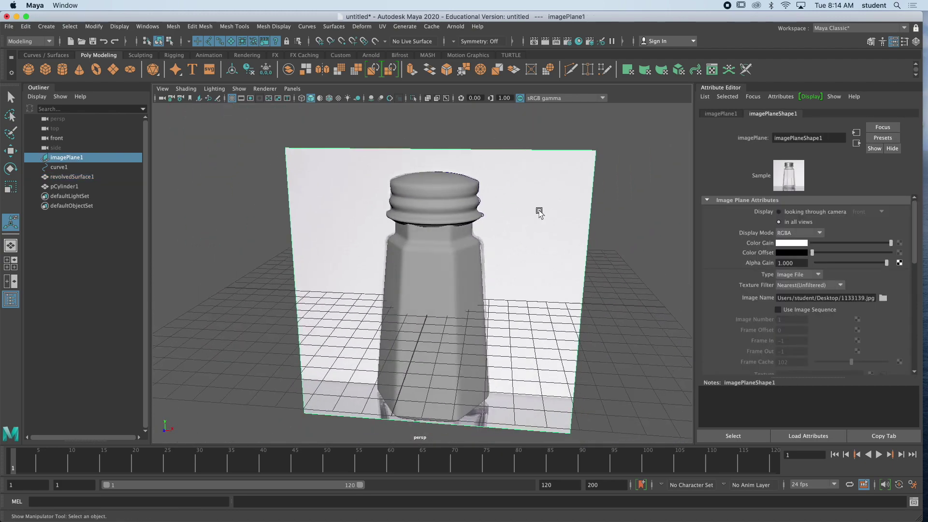
pyautogui.press('Delete')
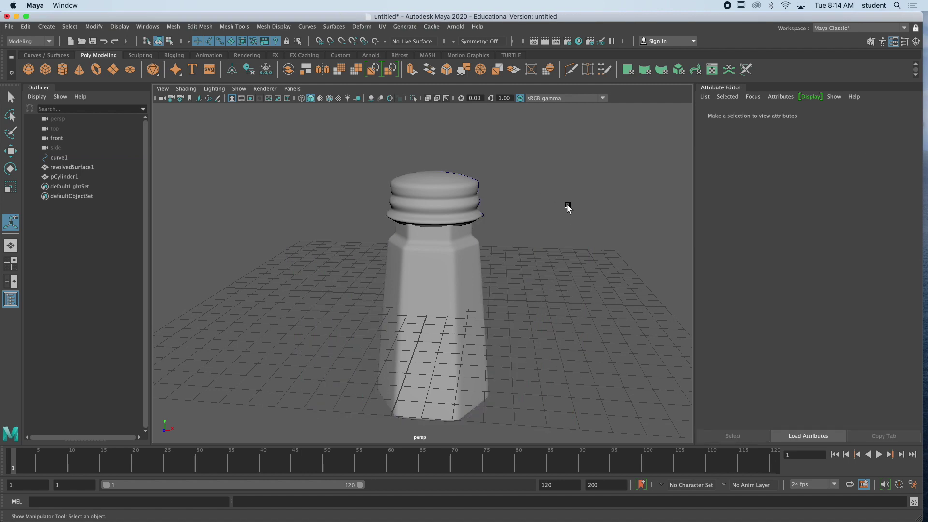
# - Select the shaker body and move it along Z in the side view to about 0.022, centering it under the lid
pyautogui.keyDown('alt'); pyautogui.moveTo(568, 208); pyautogui.dragTo(393, 177); pyautogui.keyUp('alt')
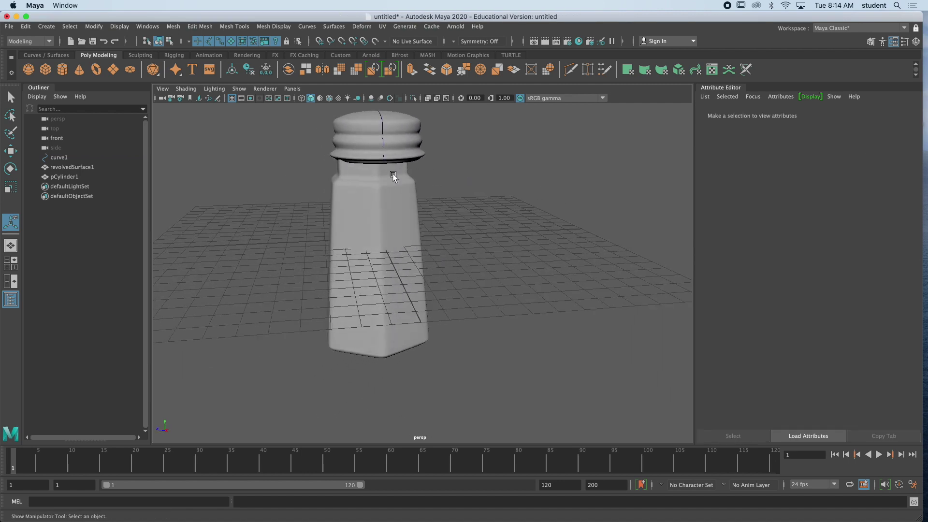
pyautogui.click(393, 177)
pyautogui.press('space')
pyautogui.press('space')
pyautogui.scroll(3, 433, 305)
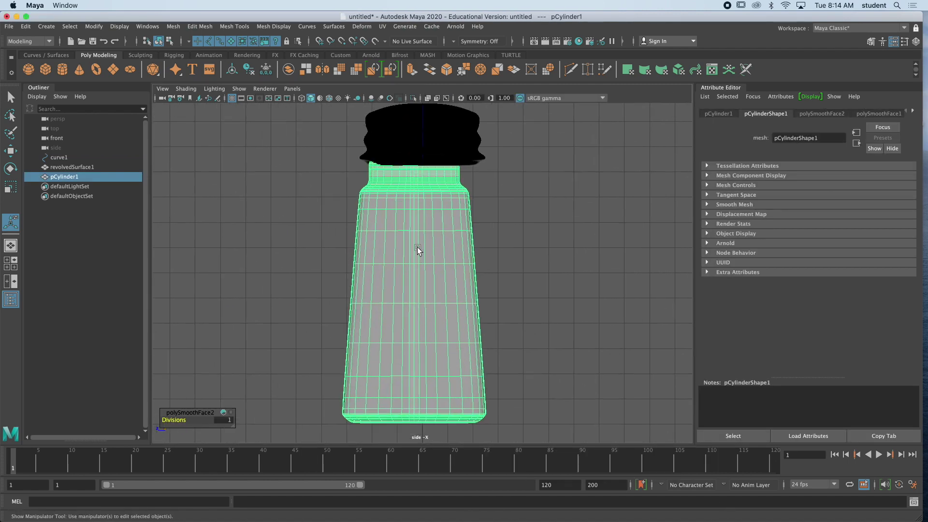
pyautogui.click(10, 151)
pyautogui.moveTo(358, 346); pyautogui.dragTo(366, 346)
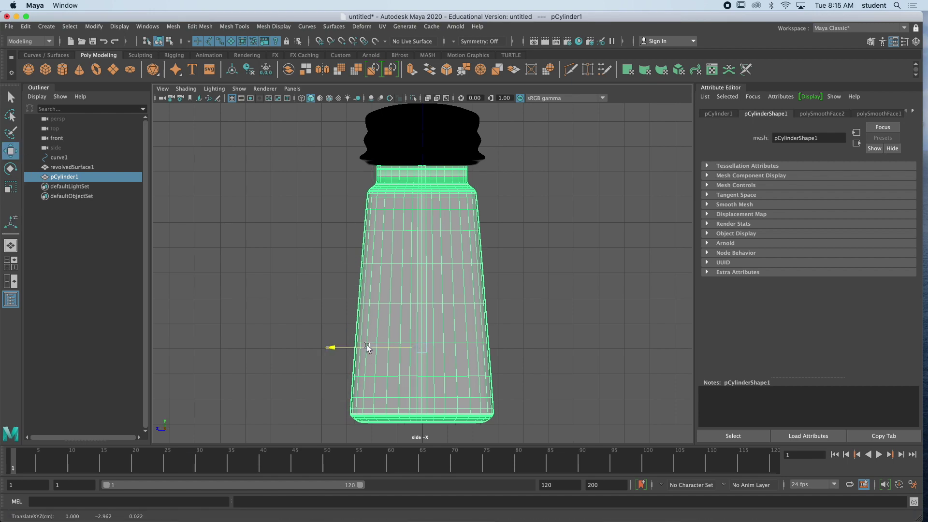
# - Check the alignment of the body and lid in the front and top views
pyautogui.keyDown('alt'); pyautogui.moveTo(354, 283); pyautogui.dragTo(389, 288); pyautogui.keyUp('alt')
pyautogui.press('space')
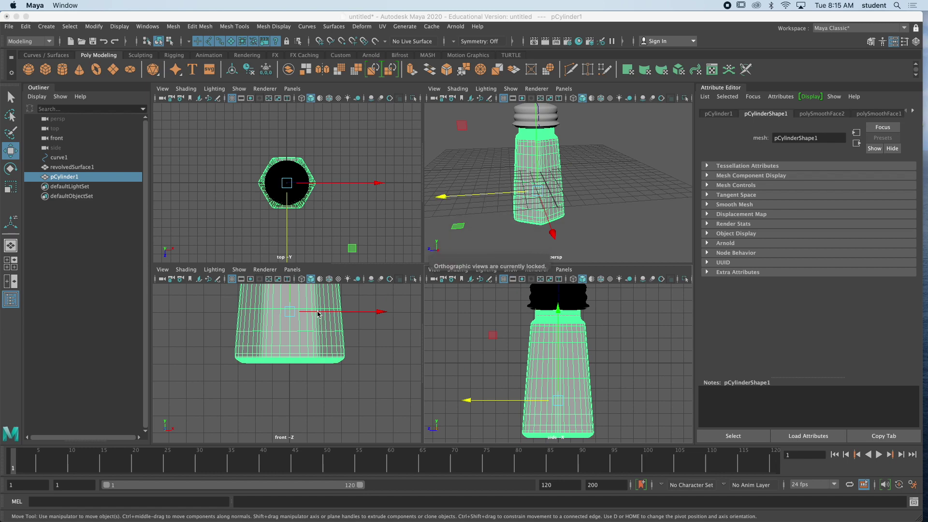
pyautogui.press('space')
pyautogui.press('space')
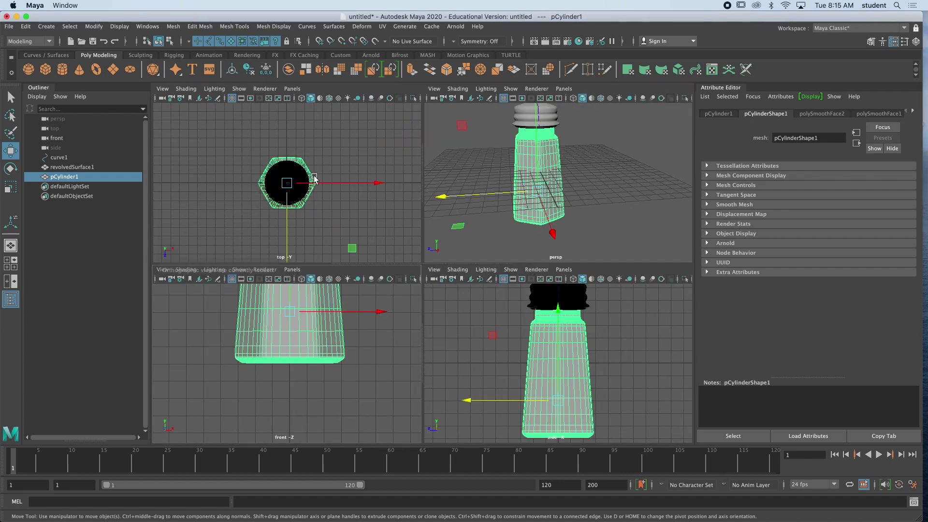
pyautogui.scroll(3, 290, 183)
pyautogui.moveTo(290, 183)
pyautogui.keyDown('alt'); pyautogui.mouseDown(button='middle')
pyautogui.moveTo(338, 182)
pyautogui.moveTo(286, 182)
pyautogui.mouseUp(button='middle'); pyautogui.keyUp('alt')
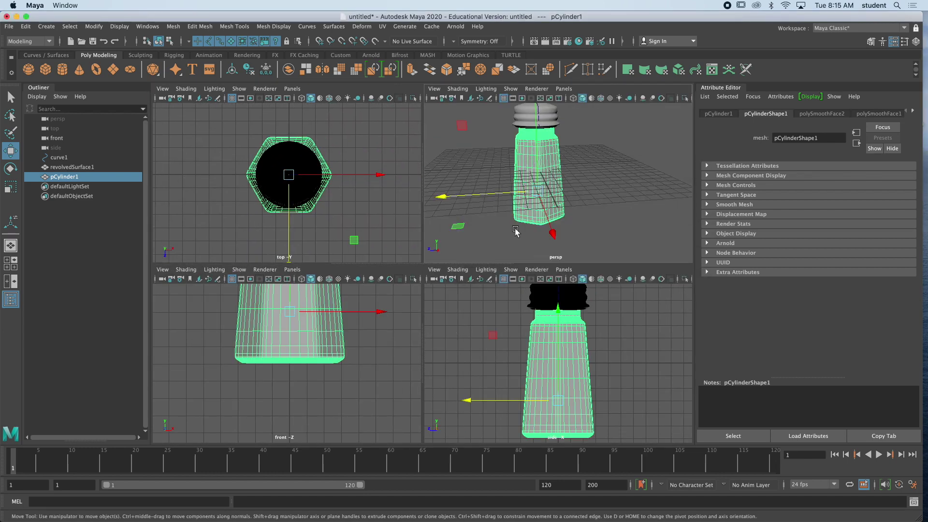
# - Delete the lid's profile curve in the perspective view
pyautogui.press('space')
pyautogui.click(430, 145)
pyautogui.keyDown('alt'); pyautogui.moveTo(430, 145); pyautogui.dragTo(414, 190); pyautogui.keyUp('alt')
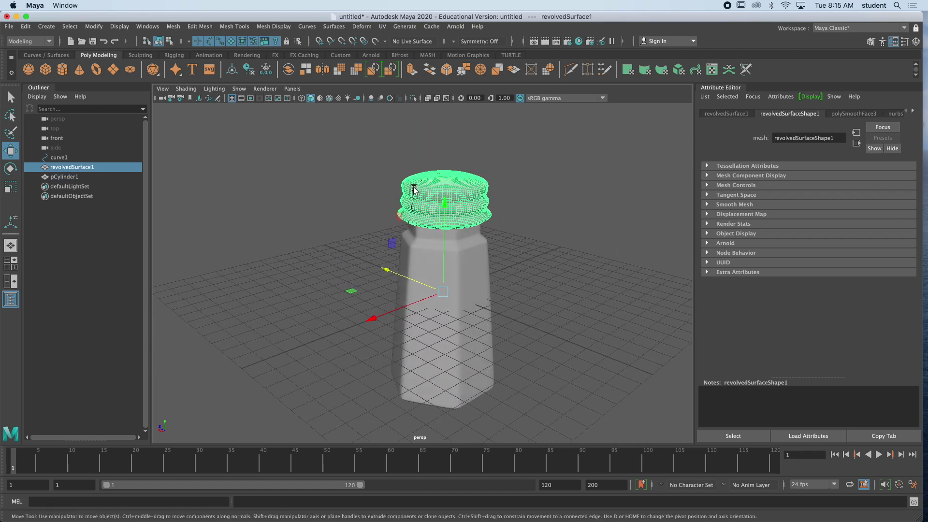
pyautogui.click(411, 189)
pyautogui.press('Delete')
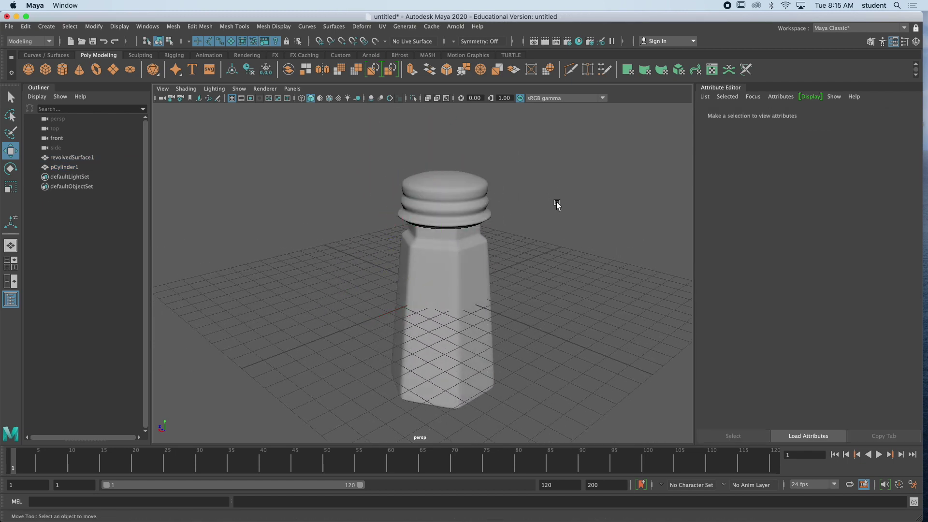
# - Try moving the lid along X by about -1.33, and undo both that move and the profile curve's deletion
pyautogui.keyDown('alt'); pyautogui.moveTo(556, 203); pyautogui.dragTo(468, 215); pyautogui.keyUp('alt')
pyautogui.click(467, 215)
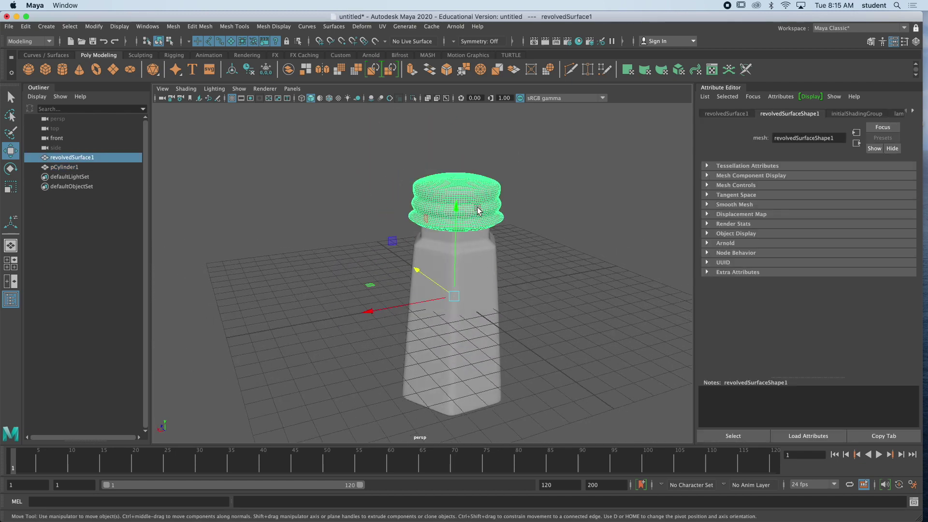
pyautogui.moveTo(387, 312); pyautogui.dragTo(415, 303)
pyautogui.hotkey('ctrl', 'z')
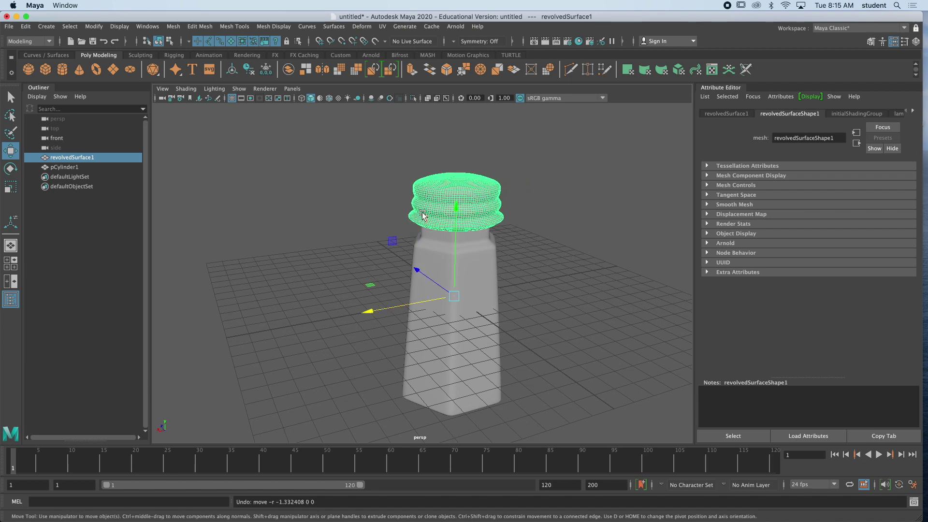
pyautogui.hotkey('ctrl', 'z')
pyautogui.hotkey('ctrl', 'z')
pyautogui.hotkey('ctrl', 'z')
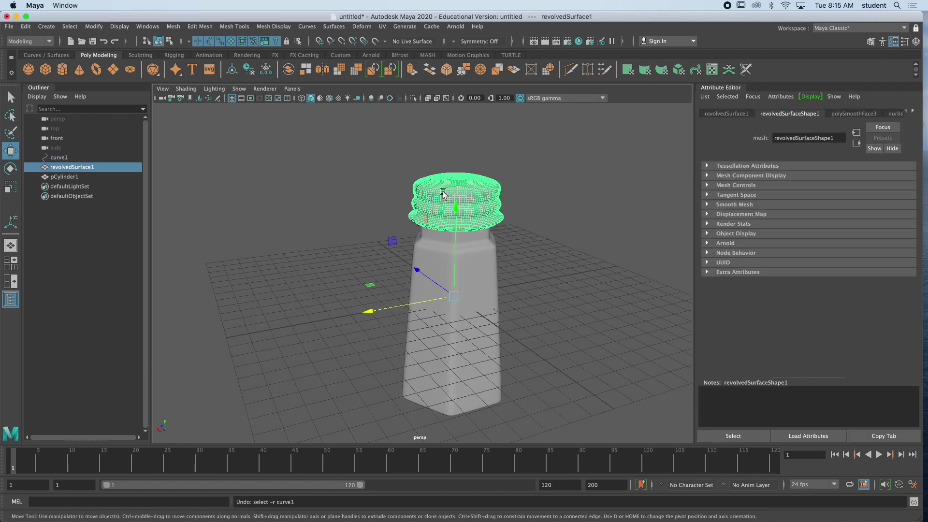
# - Select the lid's profile curve and move it along X by about 0.91 to test its effect on the lid
pyautogui.scroll(5, 391, 190)
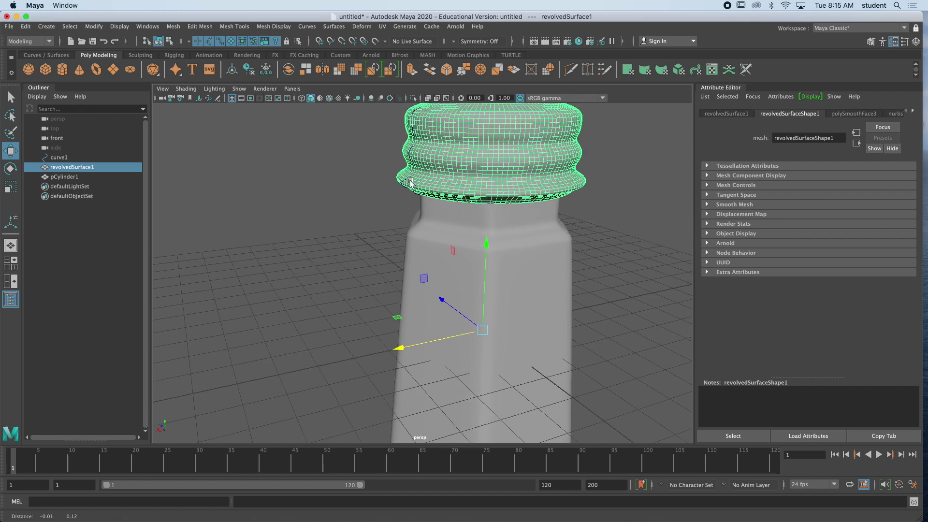
pyautogui.click(395, 211)
pyautogui.keyDown('alt'); pyautogui.moveTo(425, 191); pyautogui.dragTo(416, 193); pyautogui.keyUp('alt')
pyautogui.moveTo(396, 369); pyautogui.dragTo(383, 367)
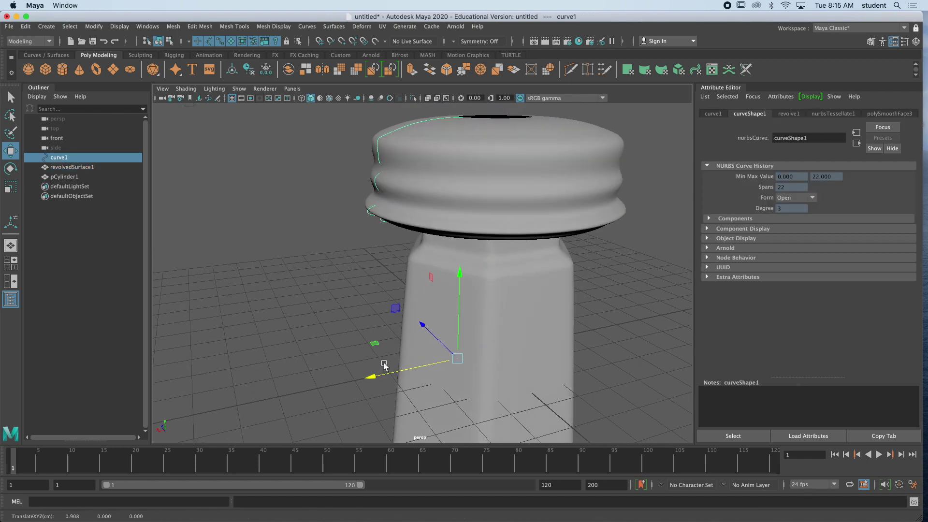
# - Undo the profile curve's last move and delete the construction history of the revolved lid
pyautogui.hotkey('ctrl', 'z')
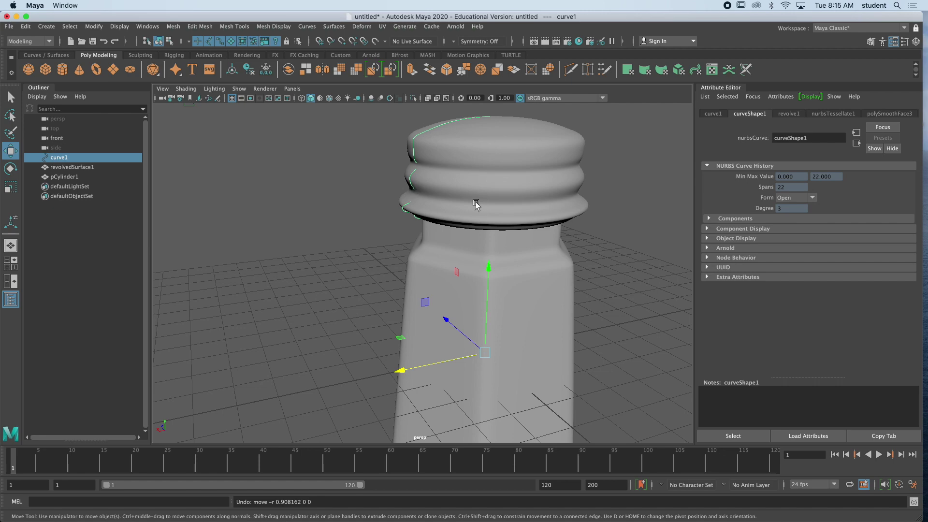
pyautogui.keyDown('alt'); pyautogui.moveTo(476, 205); pyautogui.dragTo(503, 203); pyautogui.keyUp('alt')
pyautogui.click(502, 163)
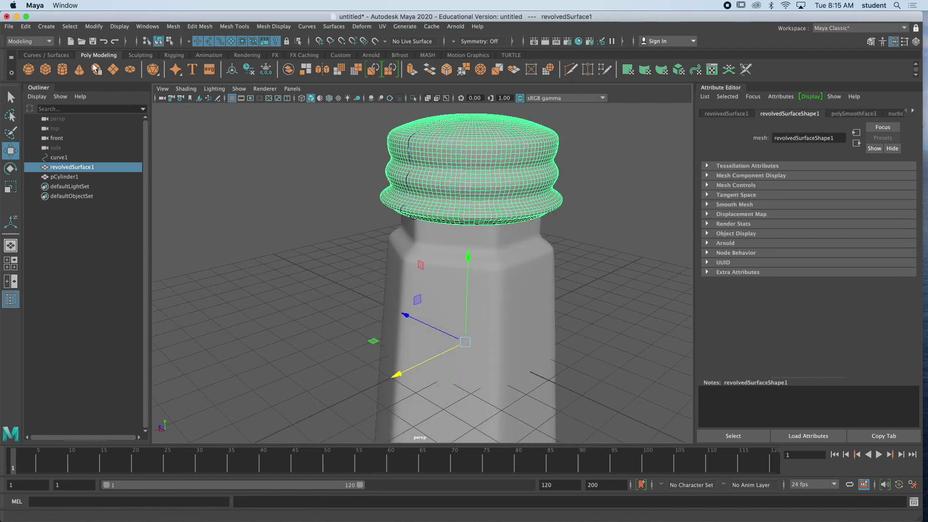
pyautogui.click(27, 26)
pyautogui.moveTo(97, 140)
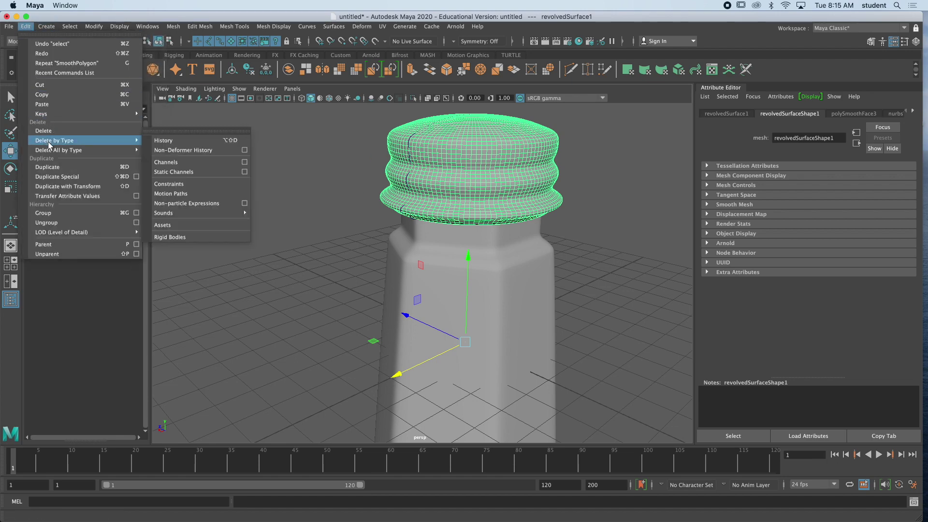
pyautogui.click(178, 140)
# - Move the lid's profile curve along X away from the lid, and delete the curve
pyautogui.keyDown('alt'); pyautogui.moveTo(363, 207); pyautogui.dragTo(377, 187); pyautogui.keyUp('alt')
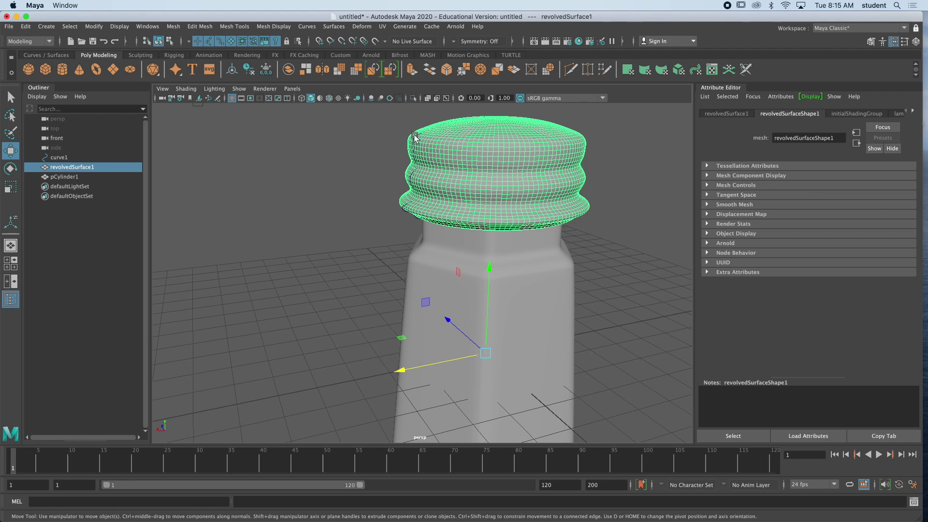
pyautogui.click(410, 171)
pyautogui.click(402, 210)
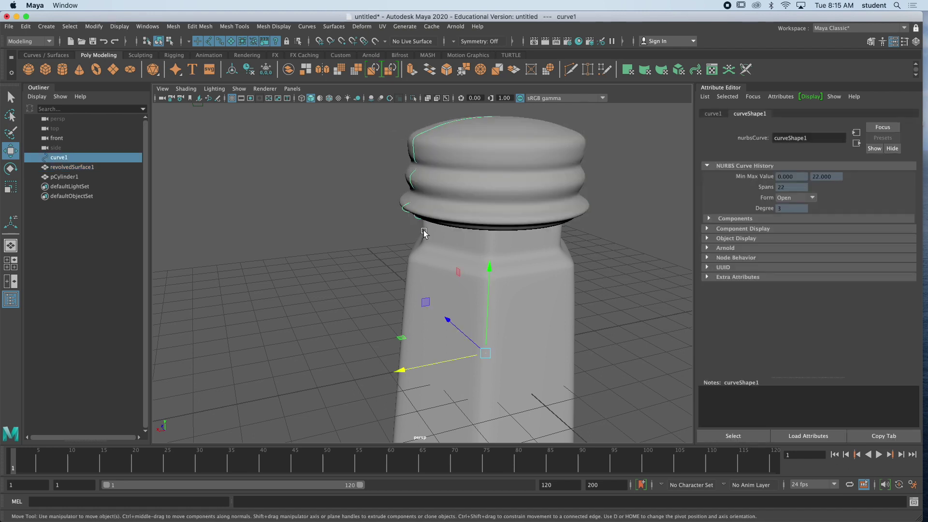
pyautogui.moveTo(450, 360); pyautogui.dragTo(297, 370)
pyautogui.press('Delete')
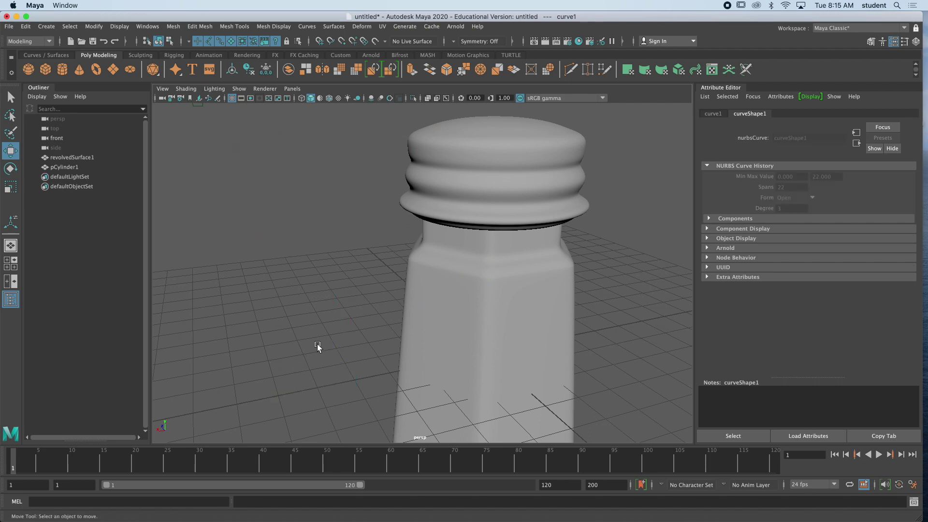
# - Select the lid and body together, raise them about 2.68 along Y so the base rests on the grid, and deselect them
pyautogui.scroll(-5, 399, 284)
pyautogui.keyDown('alt'); pyautogui.moveTo(443, 263); pyautogui.dragTo(422, 238, button='middle'); pyautogui.keyUp('alt')
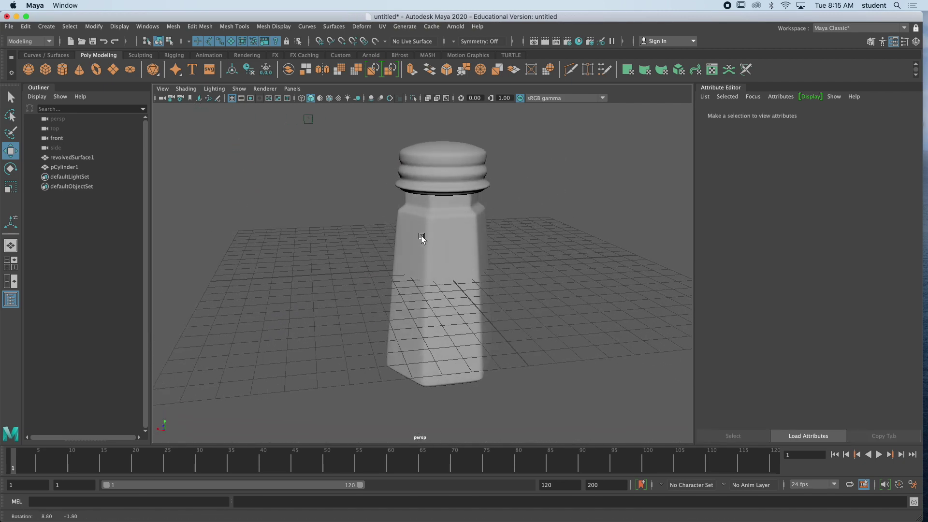
pyautogui.moveTo(423, 238)
pyautogui.keyDown('alt'); pyautogui.mouseDown()
pyautogui.moveTo(452, 239)
pyautogui.moveTo(425, 227)
pyautogui.mouseUp(); pyautogui.keyUp('alt')
pyautogui.moveTo(342, 121); pyautogui.dragTo(445, 275)
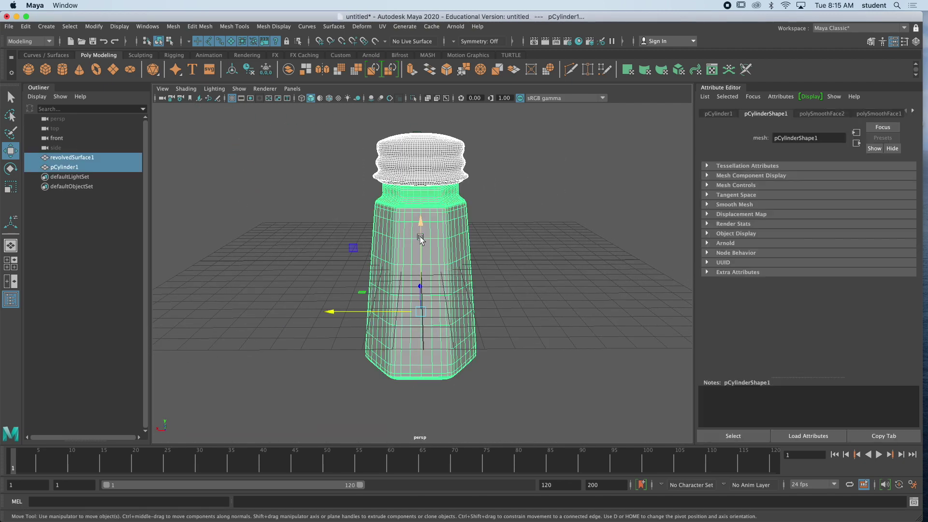
pyautogui.moveTo(420, 238); pyautogui.dragTo(411, 131)
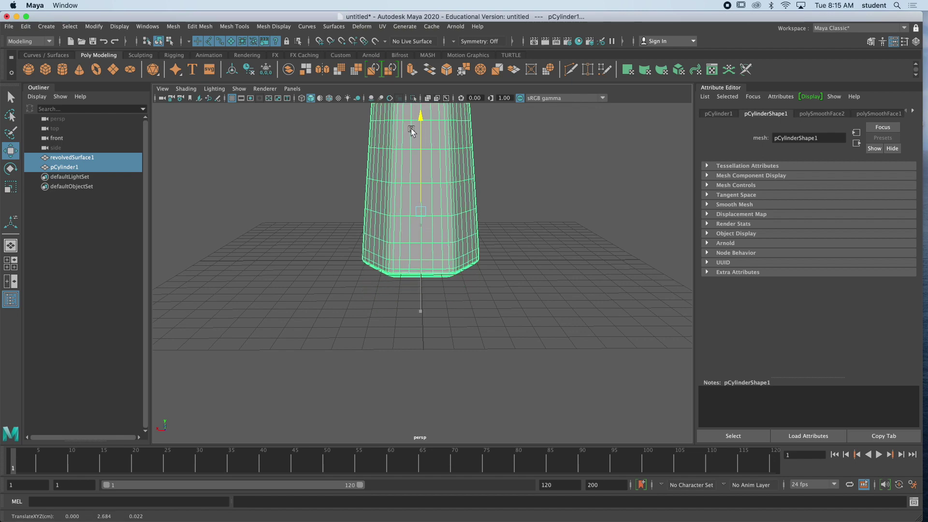
pyautogui.keyDown('alt'); pyautogui.moveTo(483, 196); pyautogui.dragTo(478, 332, button='middle'); pyautogui.keyUp('alt')
pyautogui.click(439, 178)
pyautogui.click(505, 182)
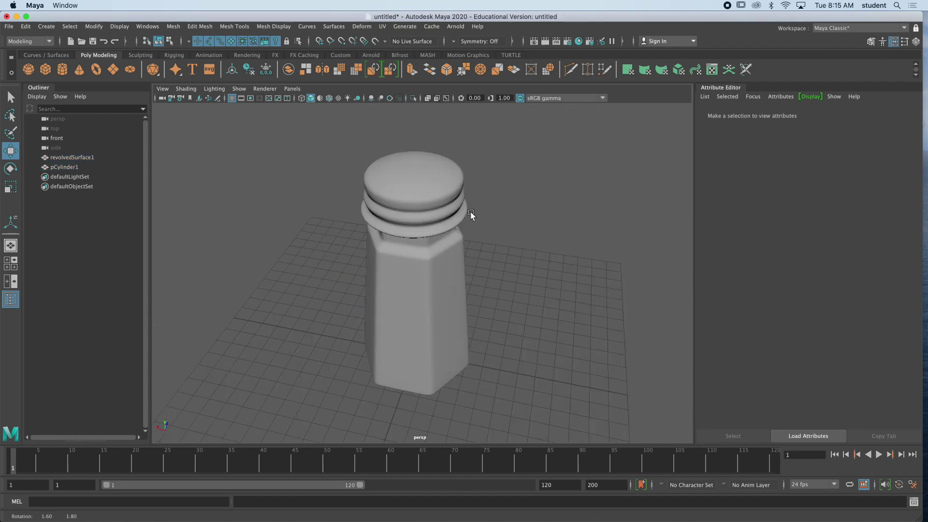